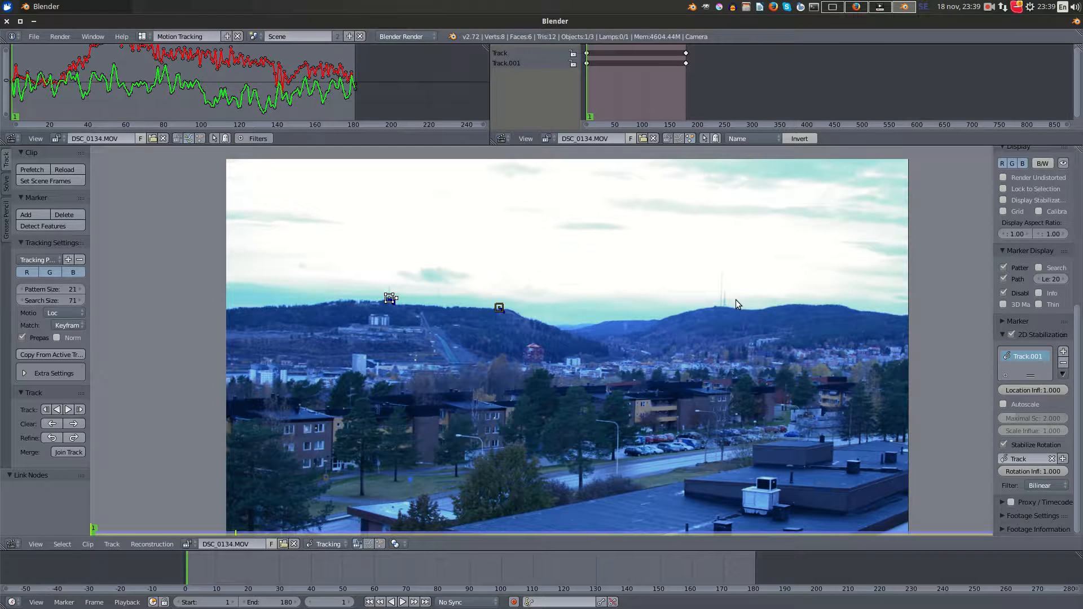
Examine how the two tracking markers on the hill ridge follow the footage between frames 1 and 17, ending with both tracks deselected
drag(294, 564, 187, 556)
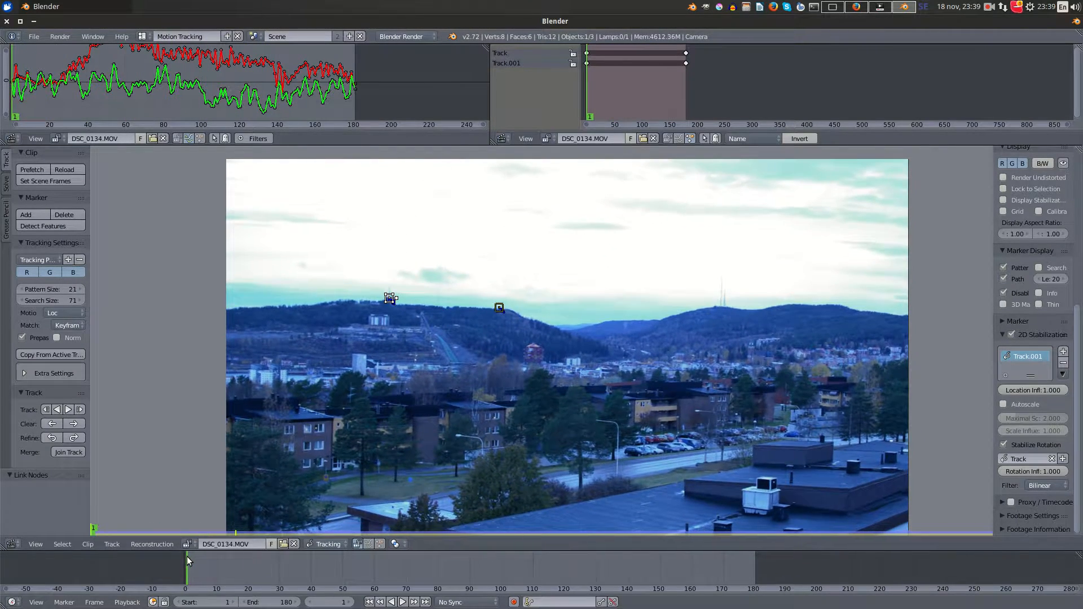
scroll(478, 286, up, 4)
middle_drag(414, 298, 496, 306)
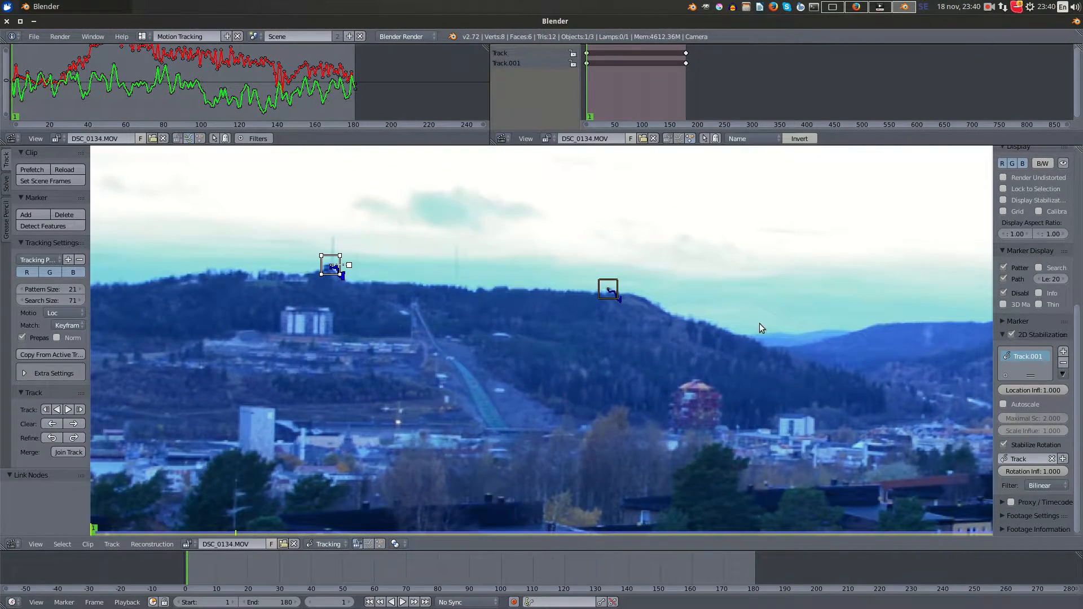
scroll(579, 316, down, 1)
scroll(580, 317, up, 1)
mouse_move(229, 580)
mouse_down()
mouse_move(554, 576)
mouse_move(584, 558)
mouse_move(238, 561)
mouse_up()
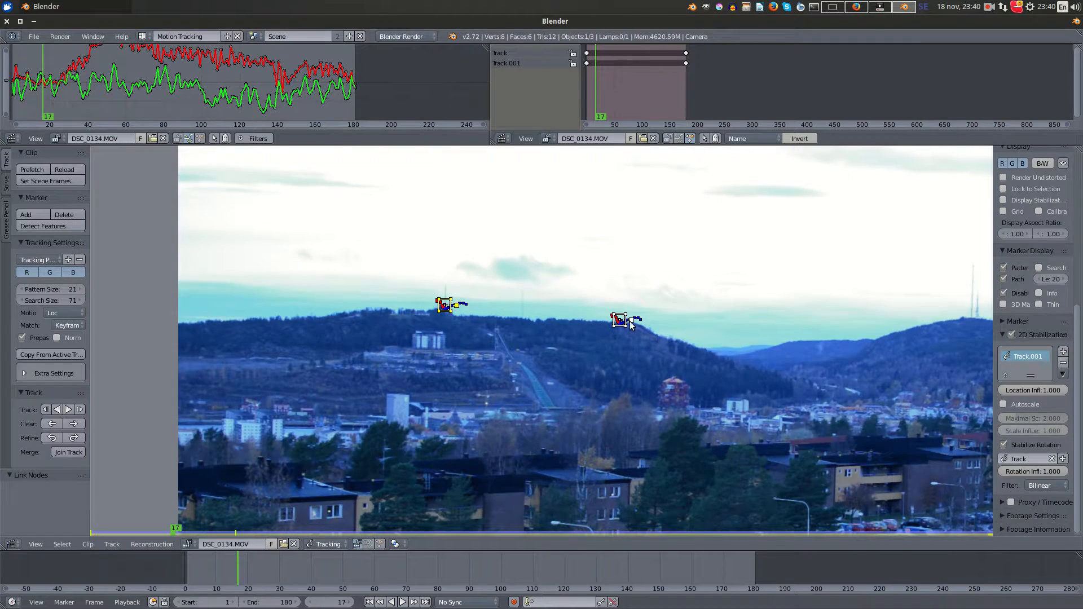
shift+click(631, 323)
key(a)
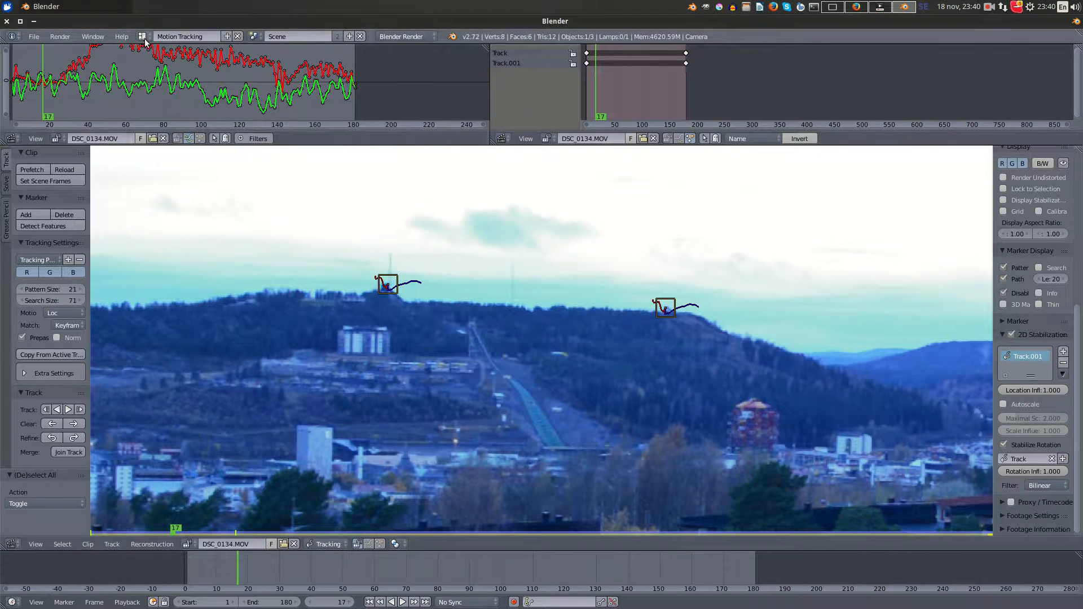
Switch to the Compositing screen layout and delete the Render Layers node
click(143, 36)
click(163, 77)
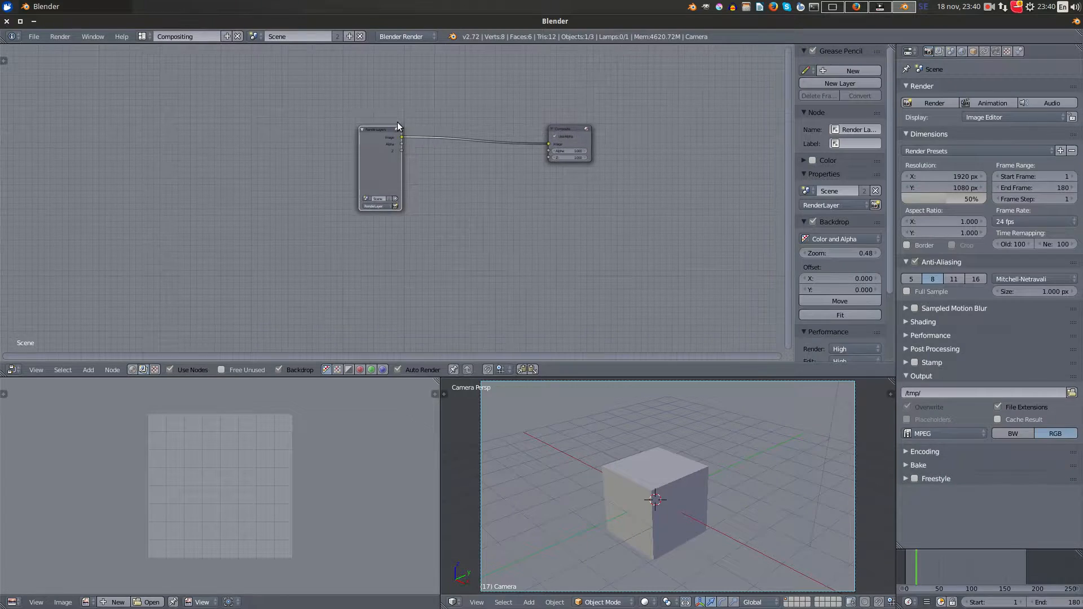
key(Home)
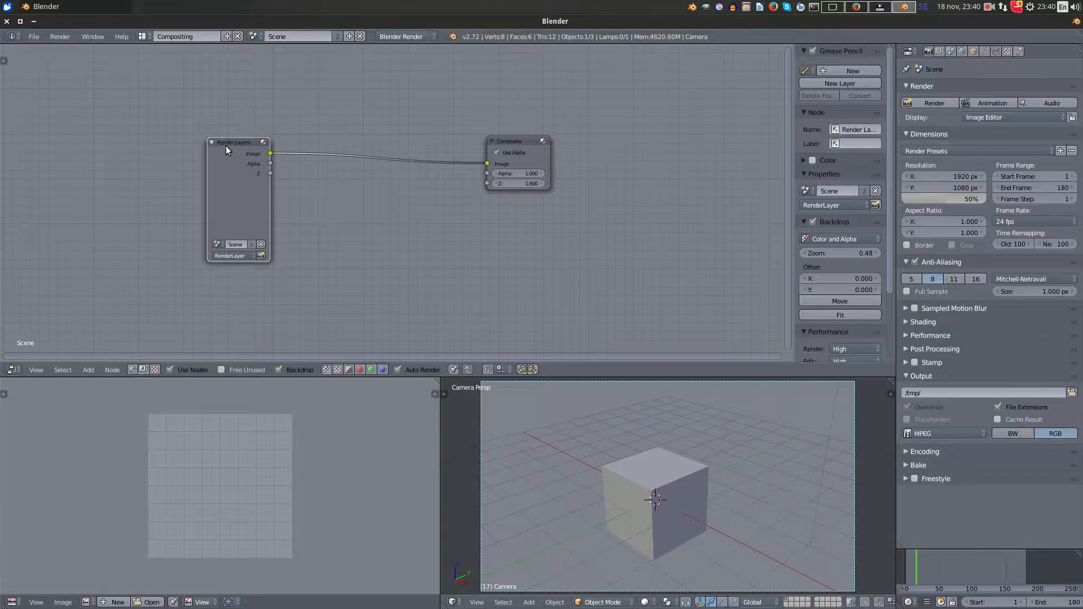
key(x)
Add a Movie Clip input node and assign the DSC_0134.MOV clip to it
middle_drag(225, 145, 357, 126)
key(shift+a)
mouse_move(316, 130)
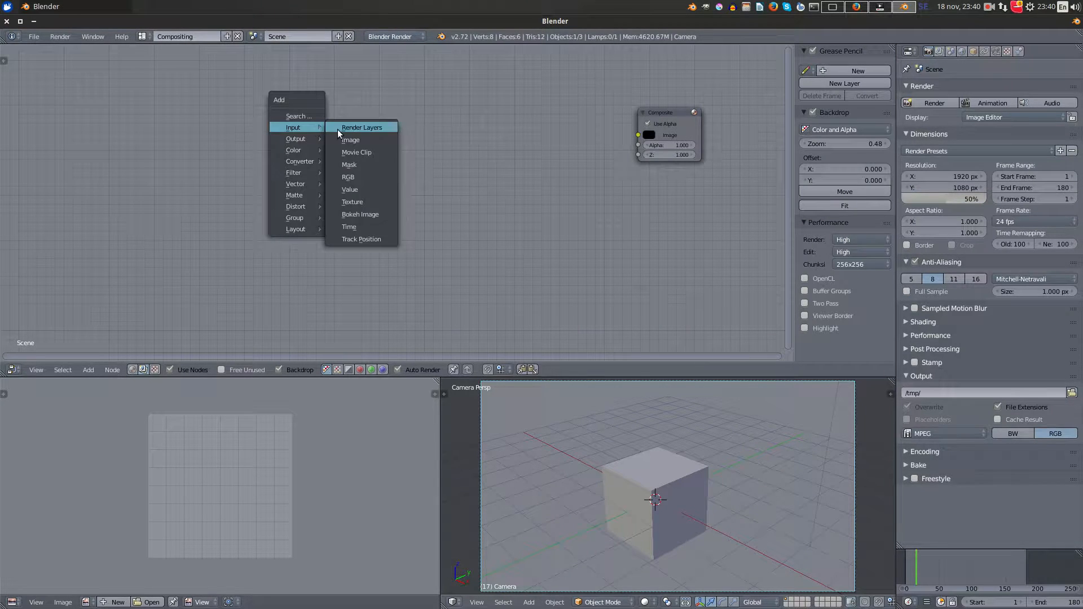
click(356, 153)
click(206, 246)
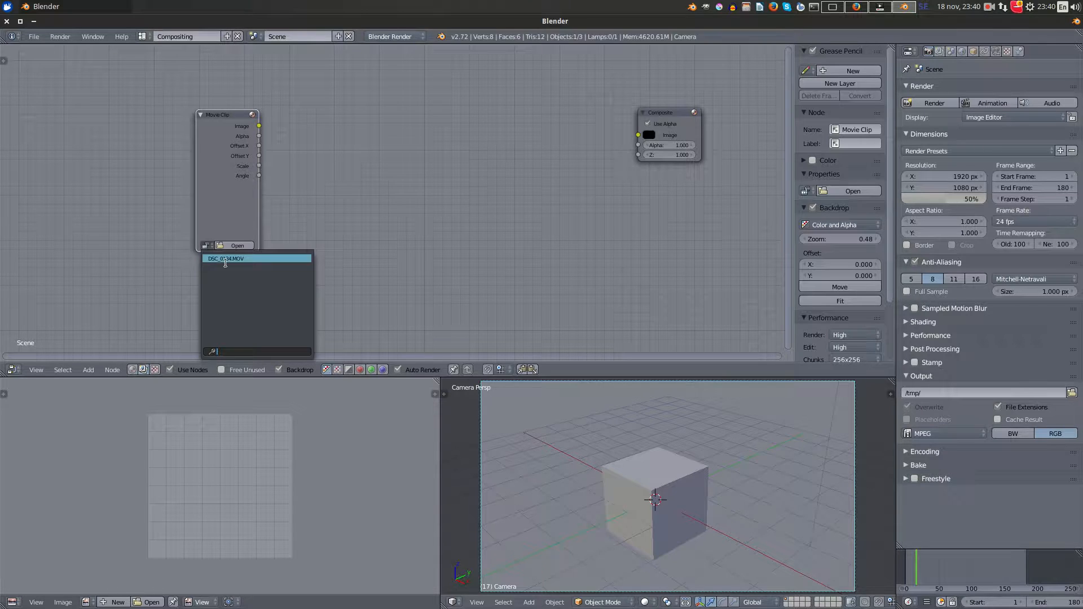
click(230, 257)
Add a Viewer output node and place it just below the Composite node
key(shift+a)
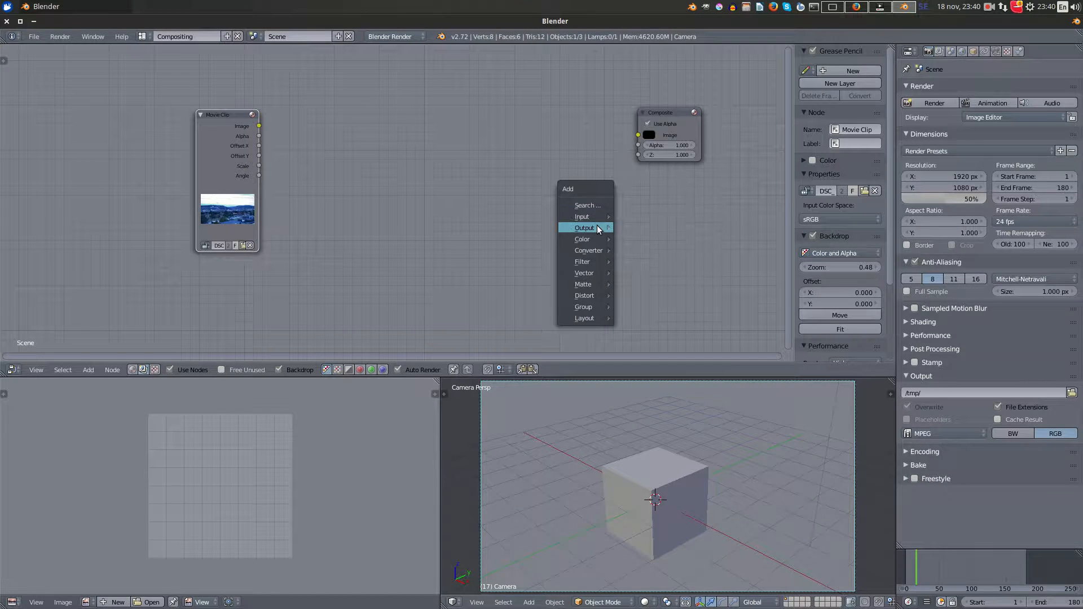
mouse_move(596, 228)
click(655, 240)
click(638, 180)
Route the Movie Clip image through a new Reroute node into both Composite and Viewer, moving the Movie Clip node further away
key(shift+a)
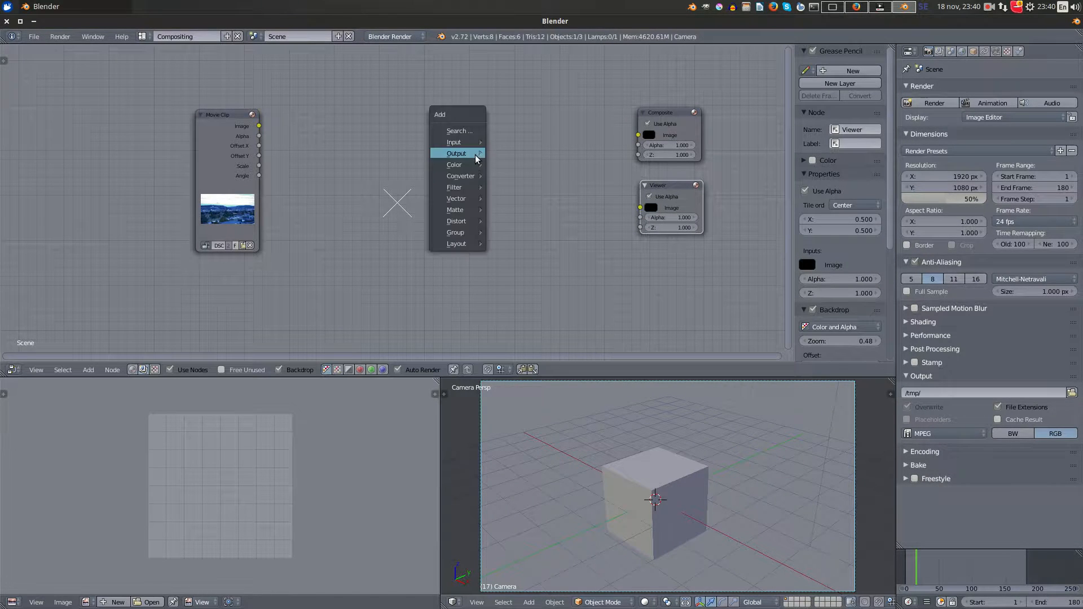
mouse_move(488, 243)
click(513, 256)
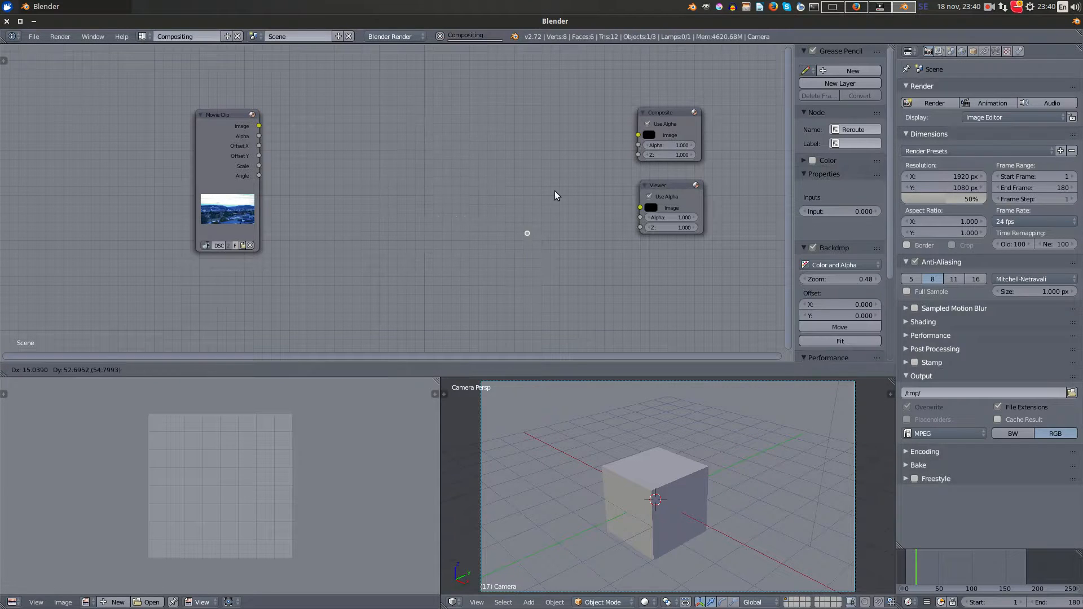
click(569, 170)
drag(569, 170, 640, 207)
drag(258, 126, 569, 171)
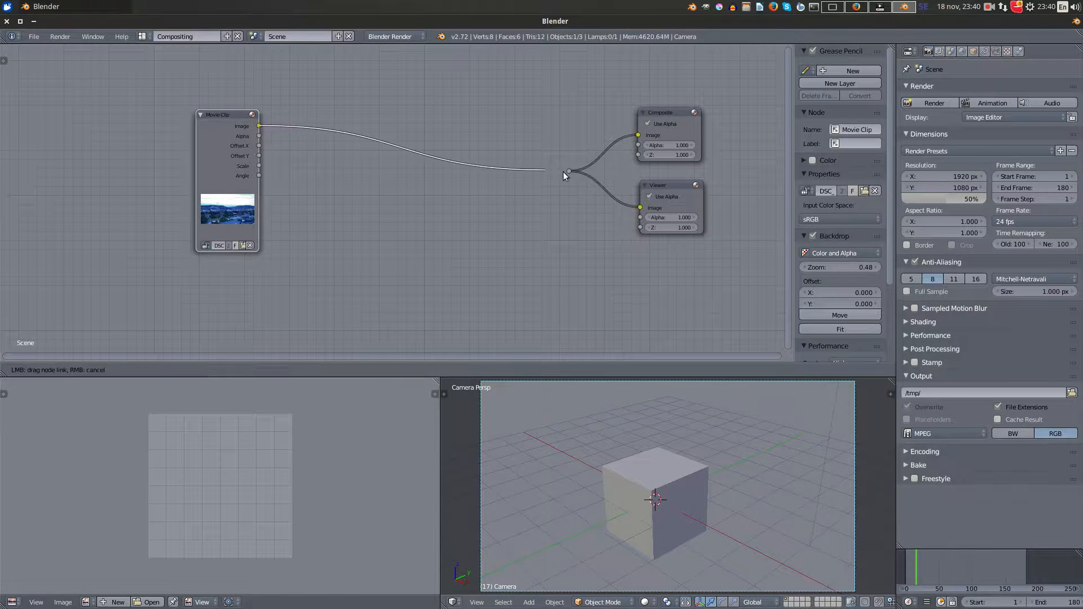
drag(229, 116, 151, 116)
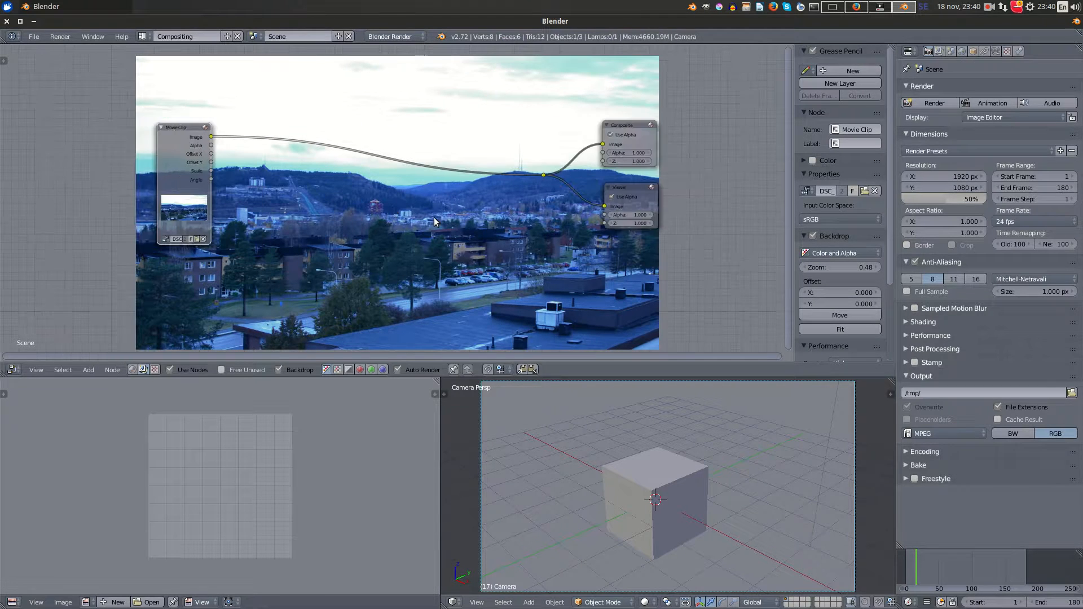
Go to frame 88 and insert a Mix node on the link between the Movie Clip and the Reroute node
drag(947, 566, 964, 564)
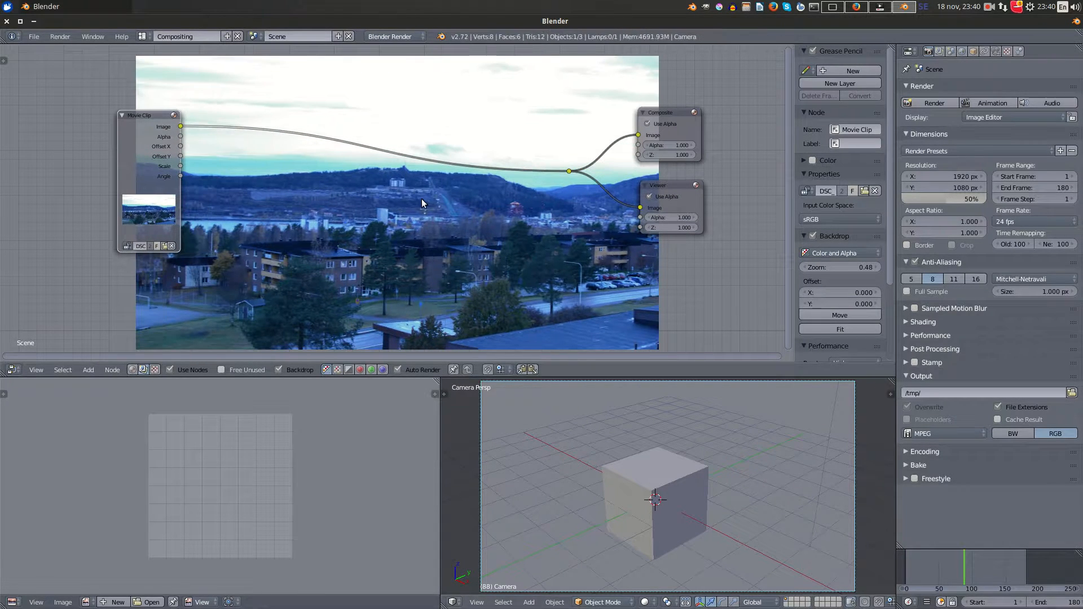
key(shift+a)
mouse_move(396, 105)
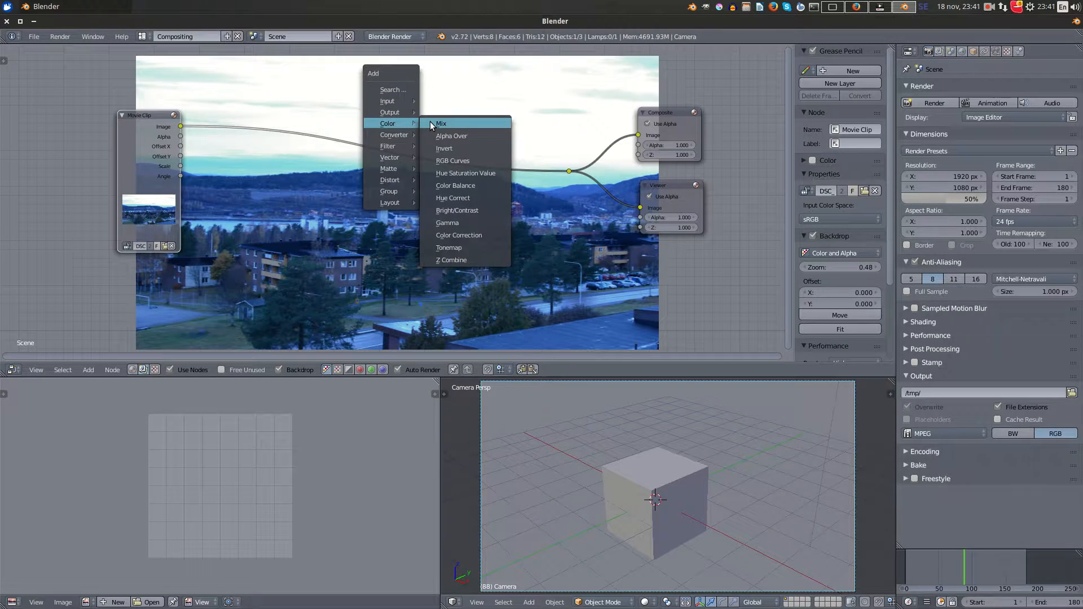
click(440, 124)
click(449, 137)
Add an Image input node and place it below the link between the Movie Clip and Mix nodes
key(shift+a)
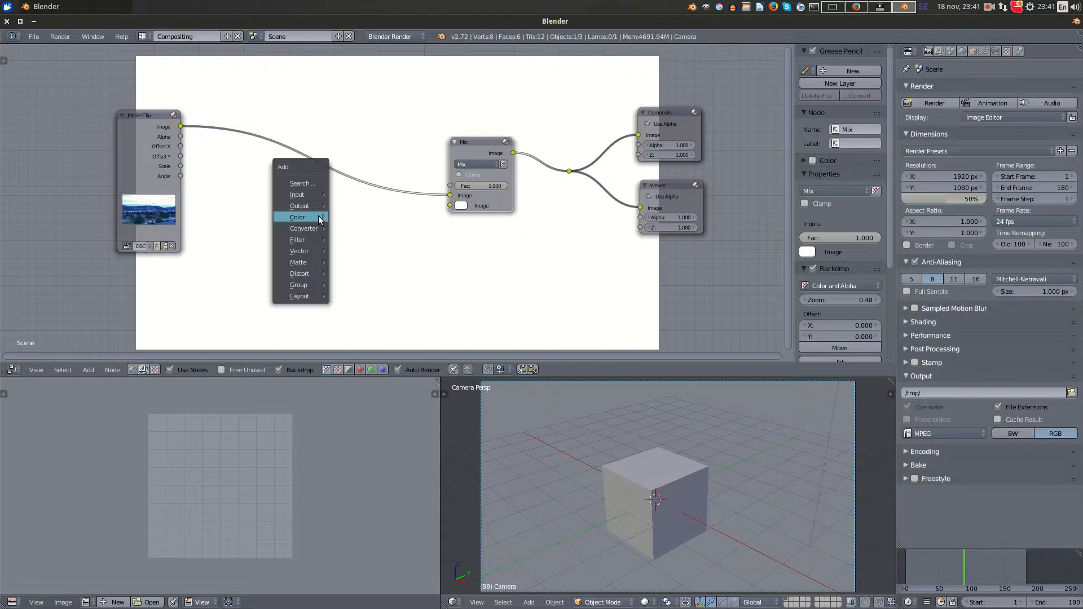
mouse_move(305, 195)
click(359, 204)
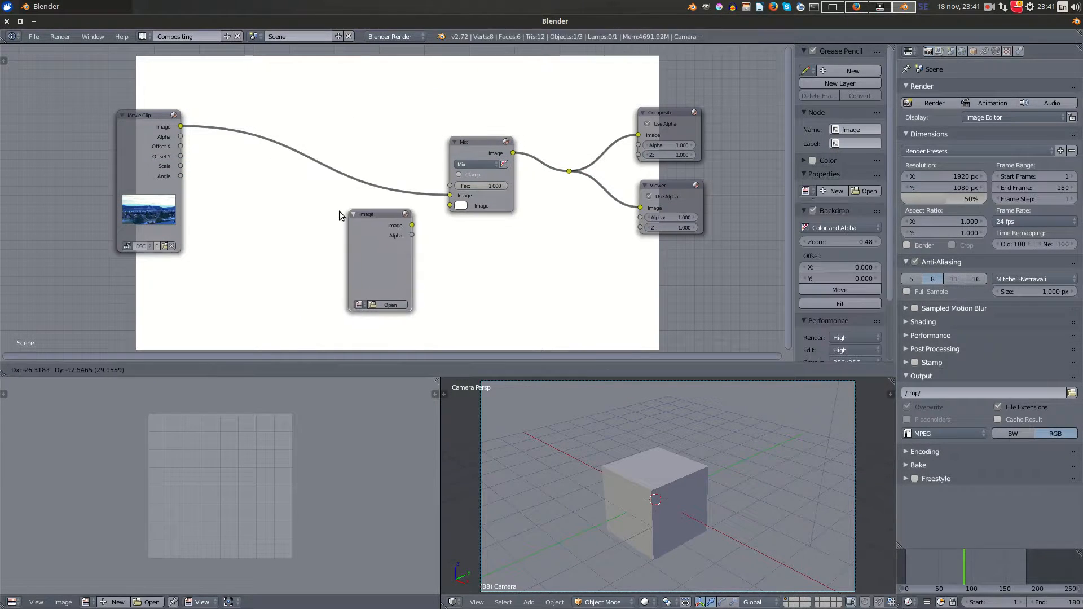
click(351, 286)
Load shitzu.png from Blender Tutorials/track into the Image node and connect it to the Mix node's second image input with alpha enabled
click(358, 306)
click(37, 109)
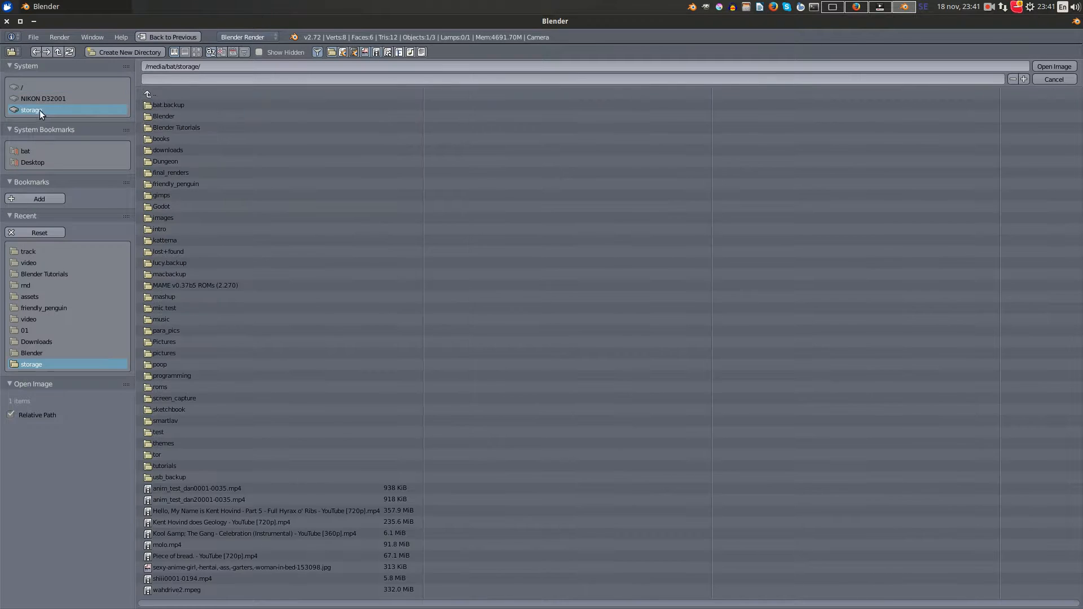
click(190, 126)
click(186, 105)
click(190, 114)
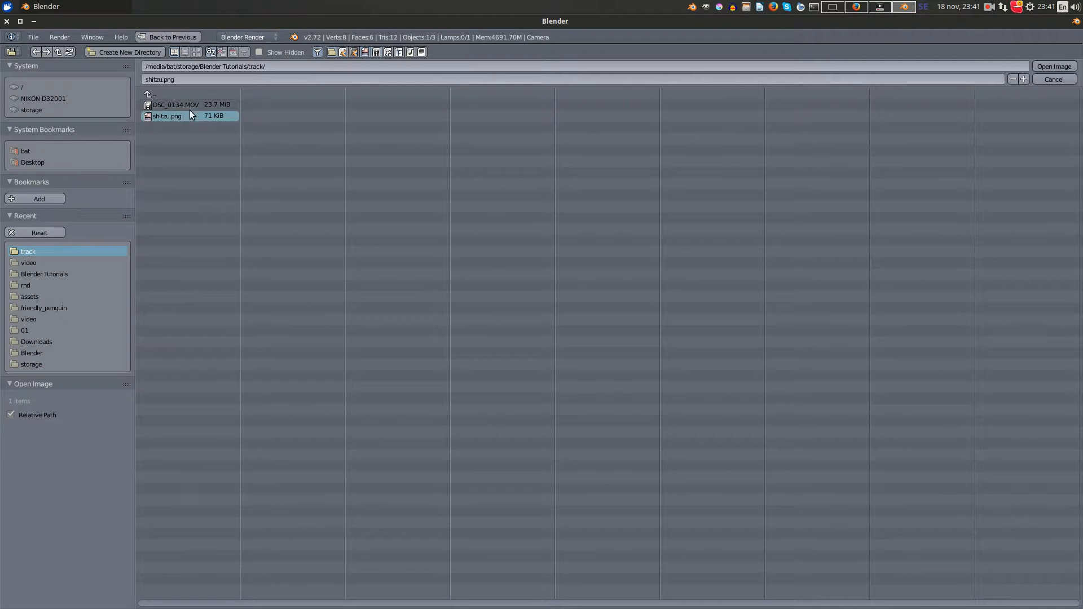
click(1051, 66)
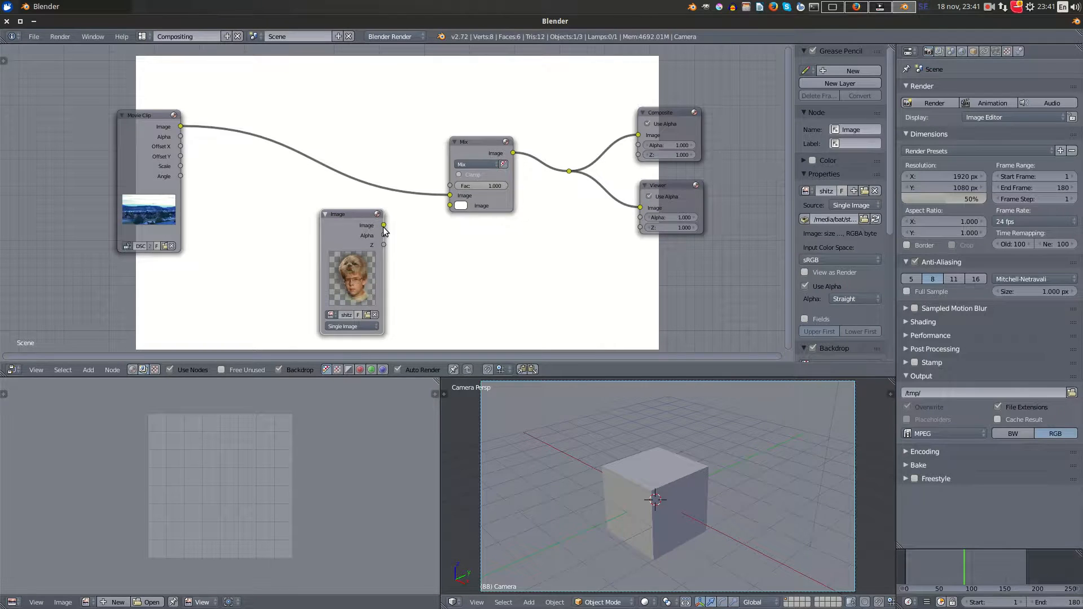
drag(384, 225, 450, 205)
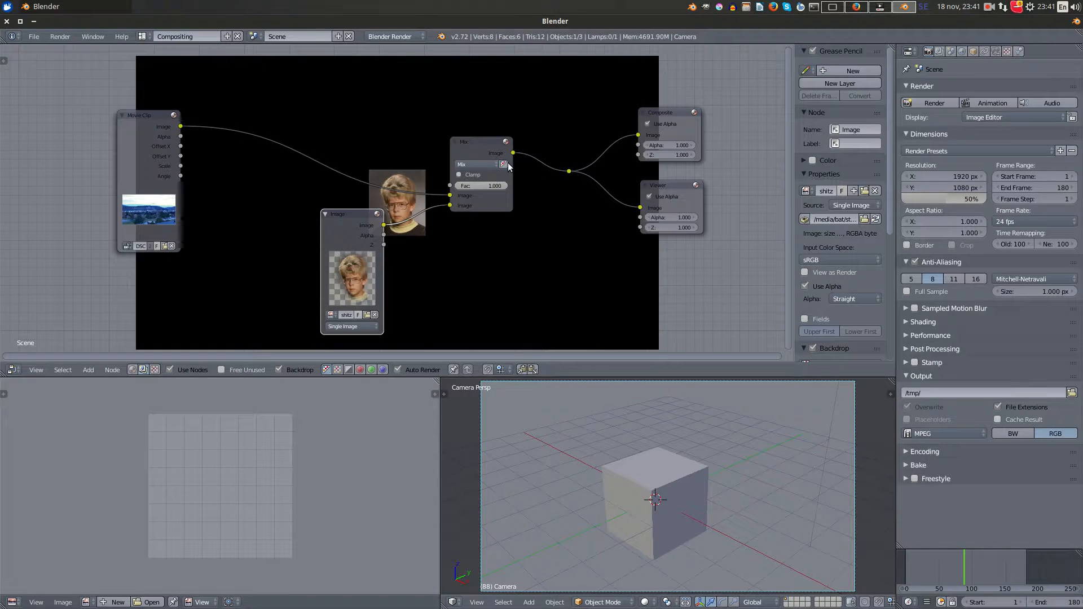
Rearrange the Image, Mix and Movie Clip nodes so there is free space between the inputs and the Mix node
drag(353, 211, 273, 219)
drag(479, 137, 499, 124)
drag(141, 117, 172, 53)
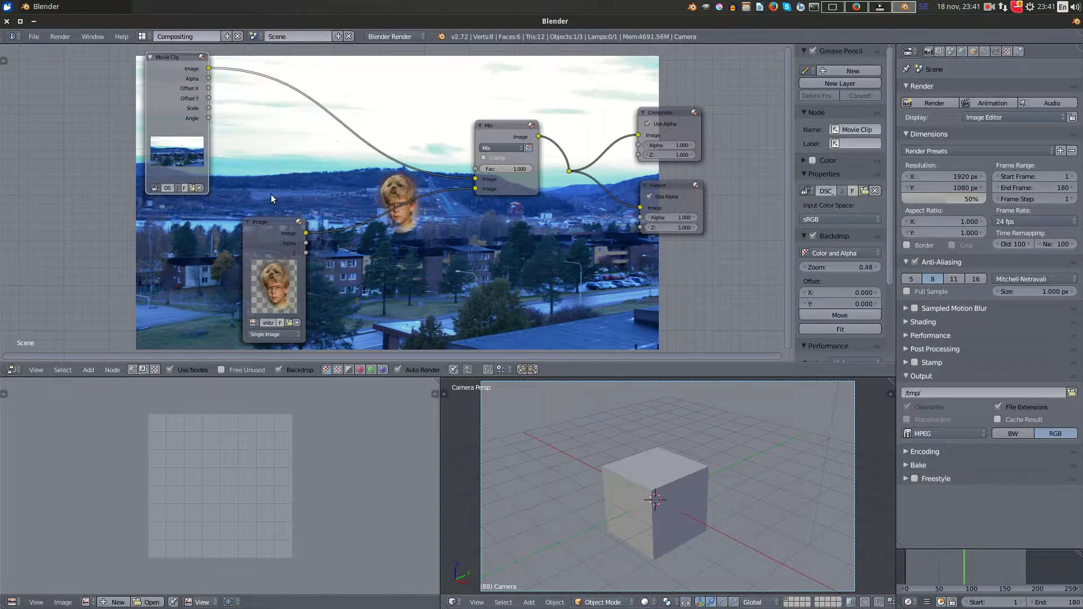
drag(269, 225, 215, 240)
Insert a Translate node between the Image and Mix nodes and set its Y offset to 326.3
scroll(452, 209, up, 1)
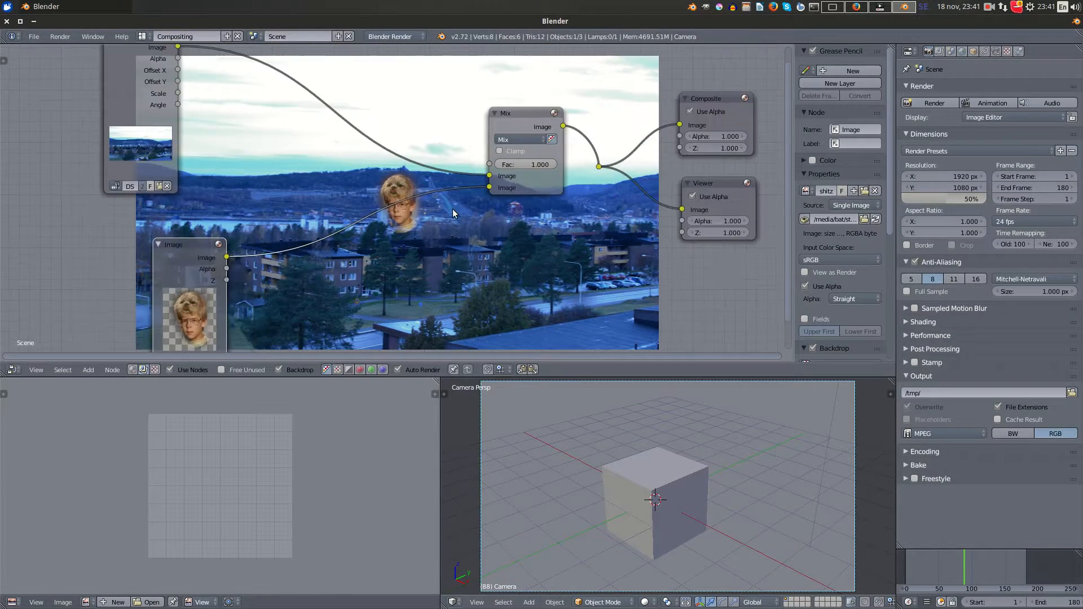
middle_drag(453, 209, 434, 137)
key(shift+a)
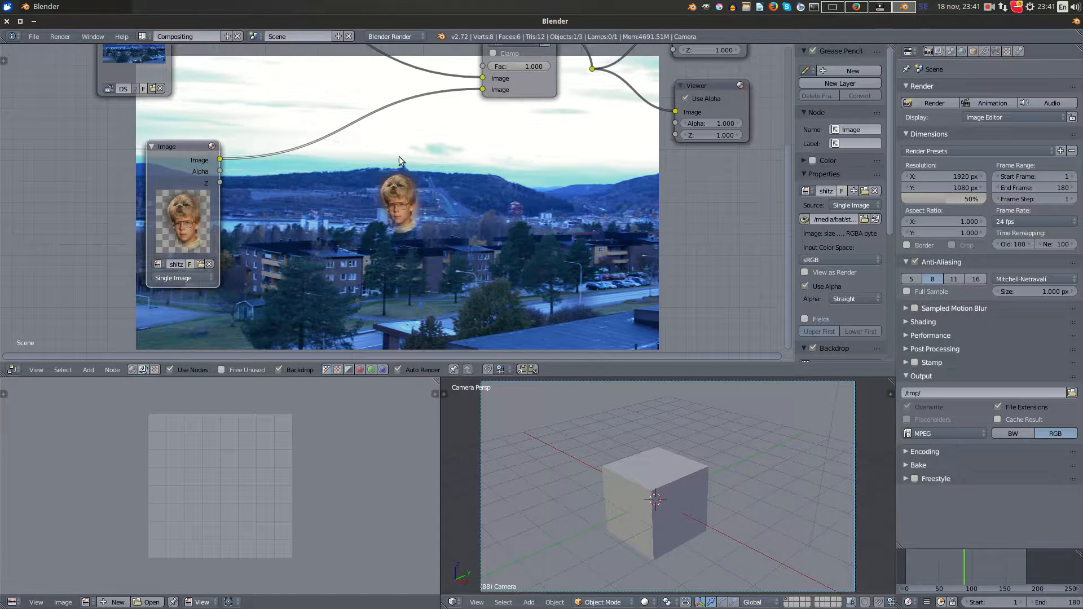
key(shift+a)
mouse_move(390, 153)
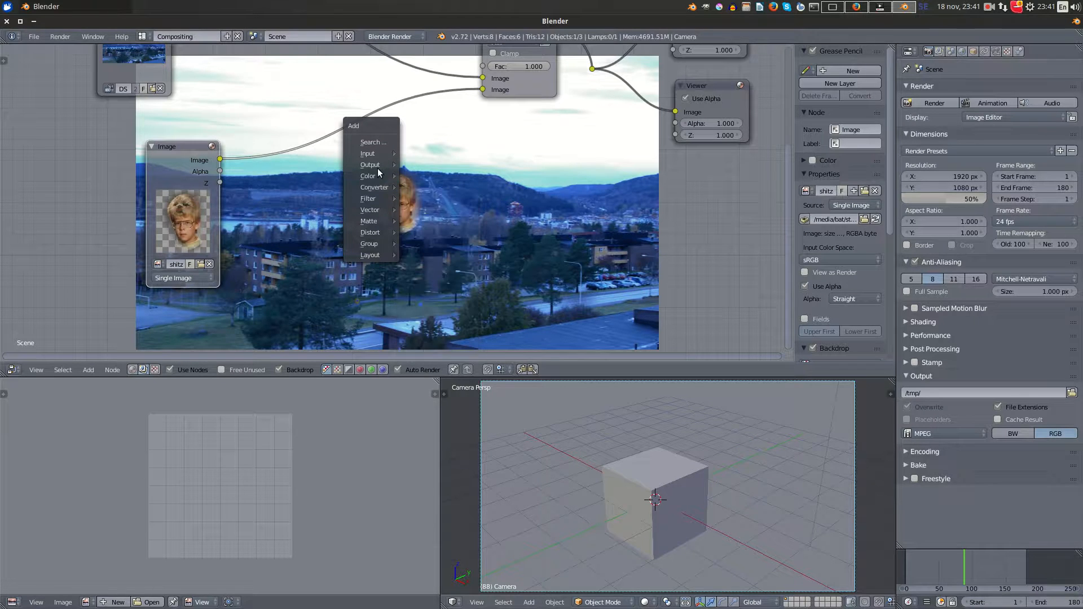
mouse_move(375, 232)
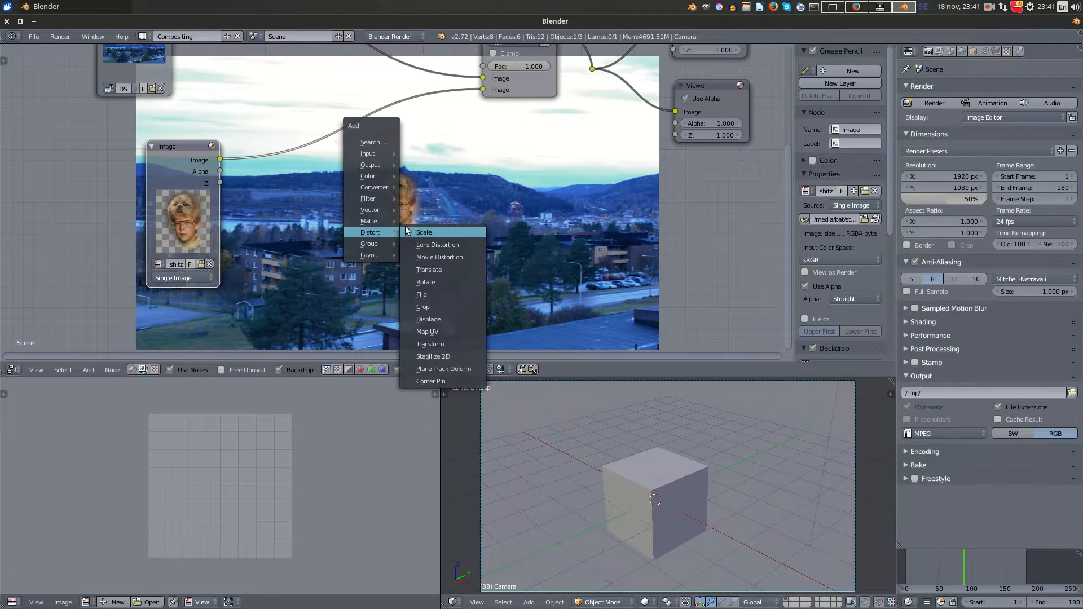
click(450, 265)
click(277, 123)
mouse_move(319, 210)
mouse_down()
mouse_move(349, 210)
mouse_move(297, 211)
mouse_move(338, 212)
mouse_up()
Shift the Movie Clip, Image and Translate nodes away from the Mix node to make room for another node
scroll(519, 139, down, 2)
middle_drag(519, 138, 519, 179)
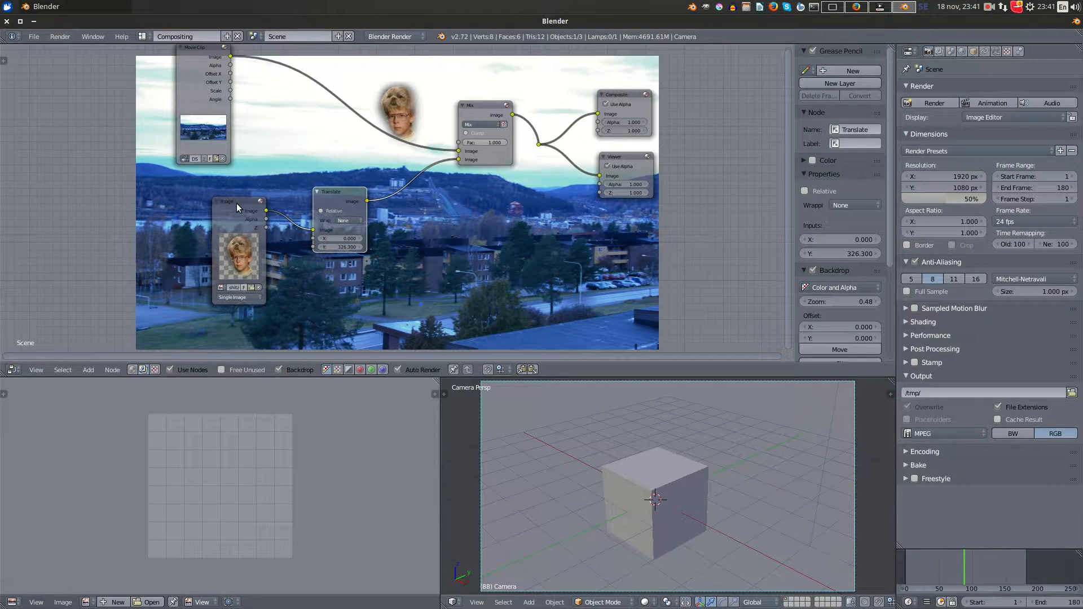
drag(238, 208, 136, 225)
drag(330, 192, 212, 215)
scroll(418, 123, down, 2)
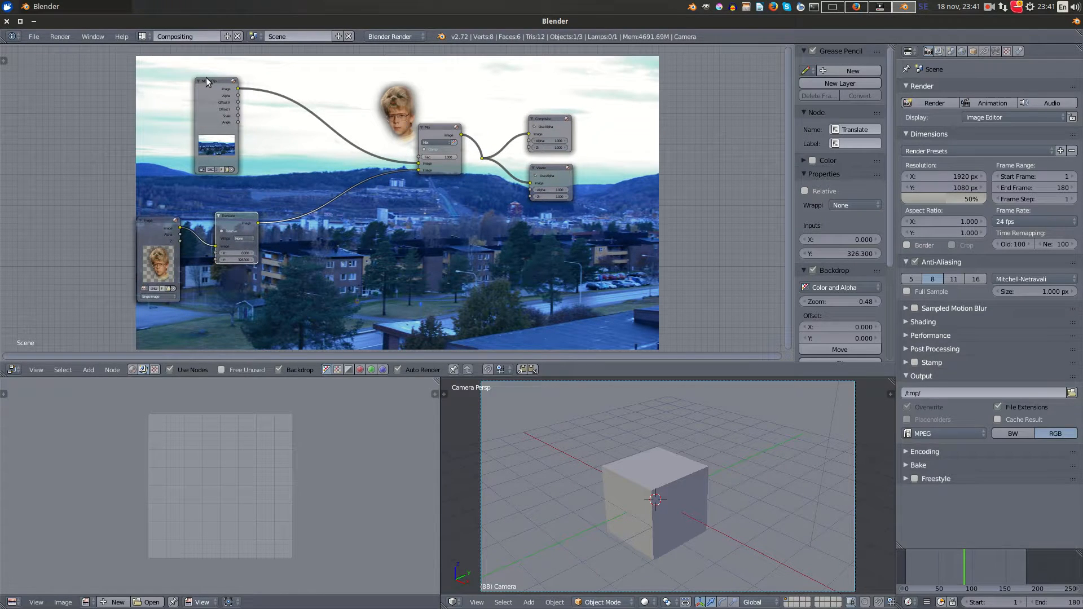
mouse_move(206, 77)
mouse_down()
mouse_move(187, 85)
mouse_move(241, 86)
mouse_move(224, 84)
mouse_up()
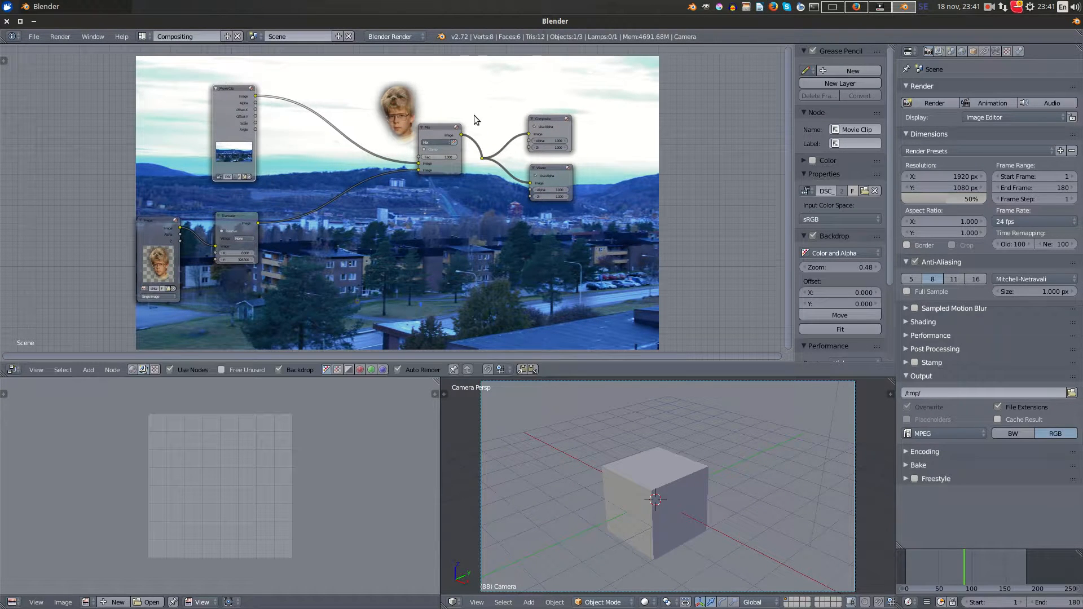
drag(437, 126, 435, 134)
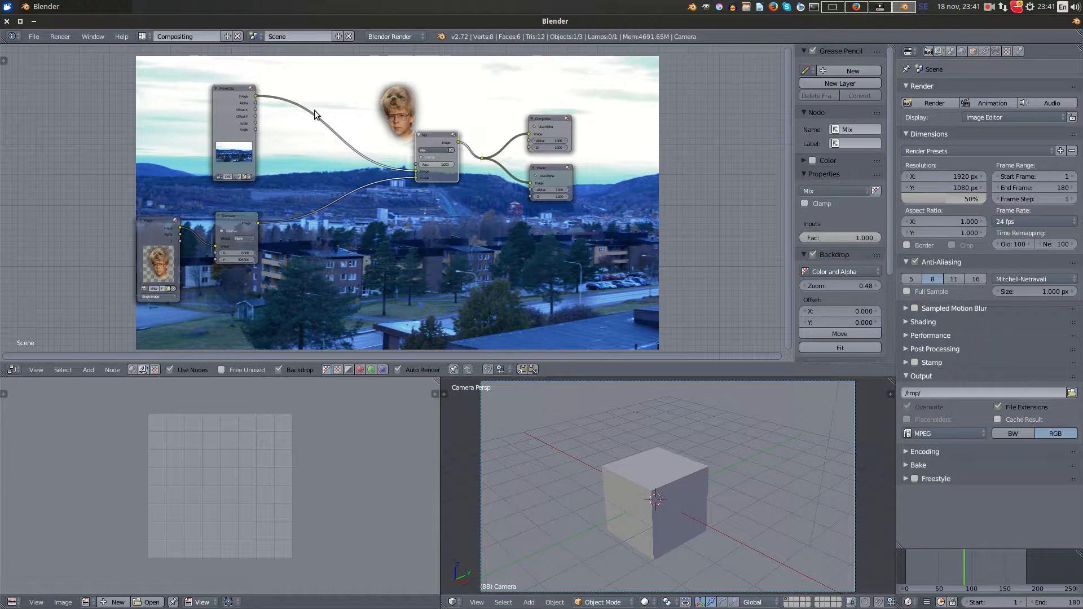
drag(232, 86, 150, 79)
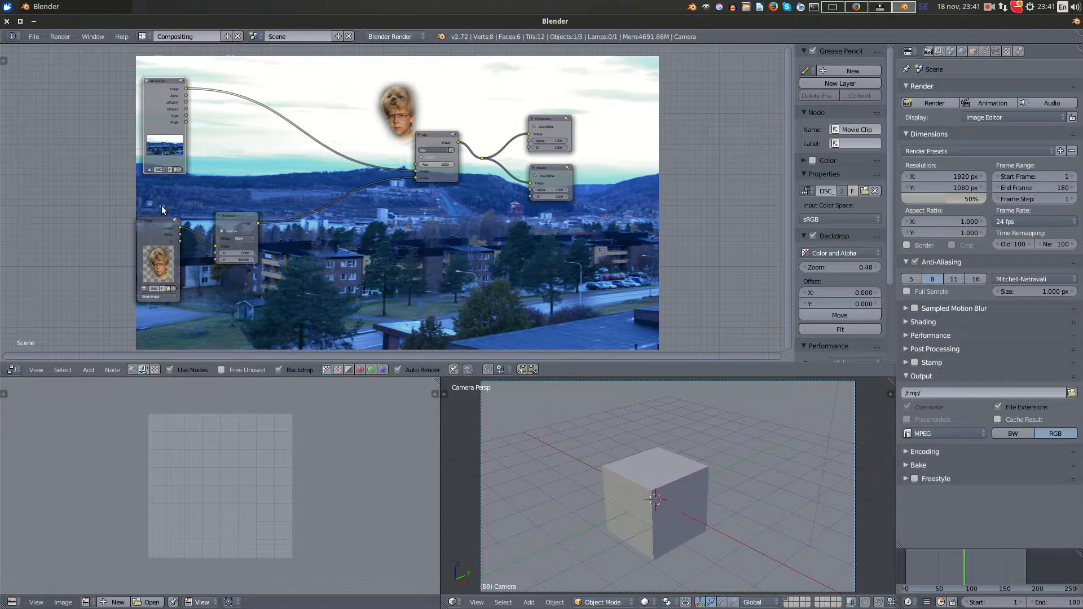
drag(138, 219, 59, 223)
click(234, 216)
drag(234, 216, 165, 207)
Insert a Transform distort node on the link between the Translate and Mix nodes
key(shift+a)
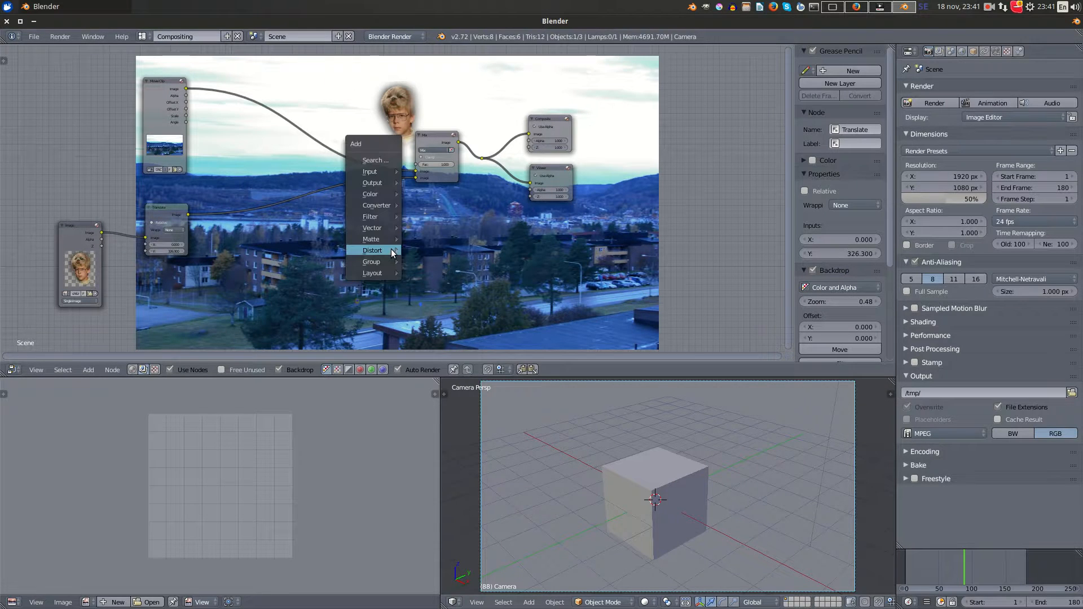
mouse_move(391, 250)
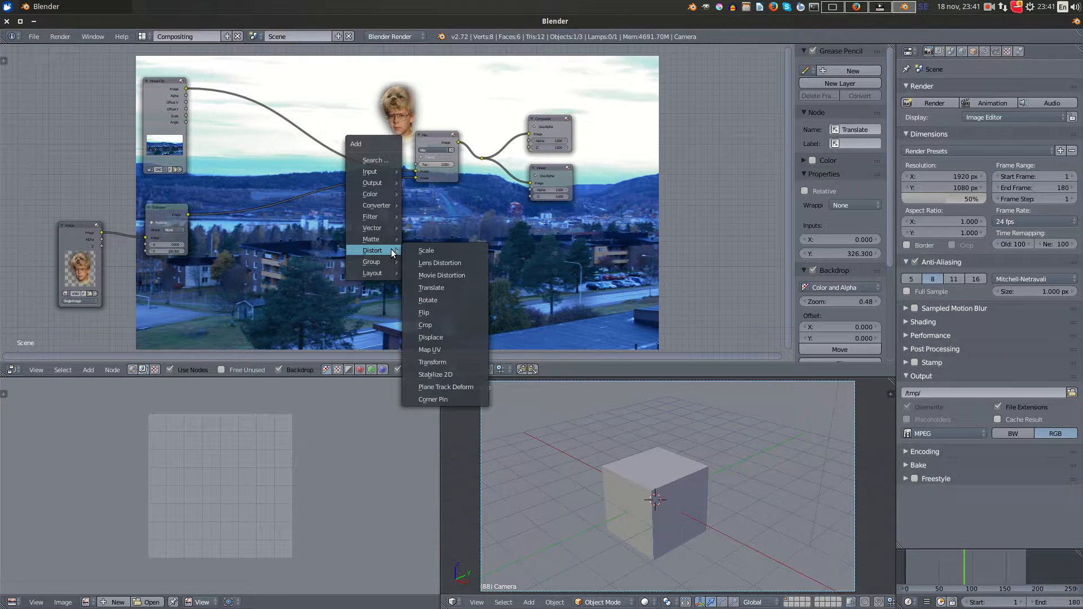
click(451, 361)
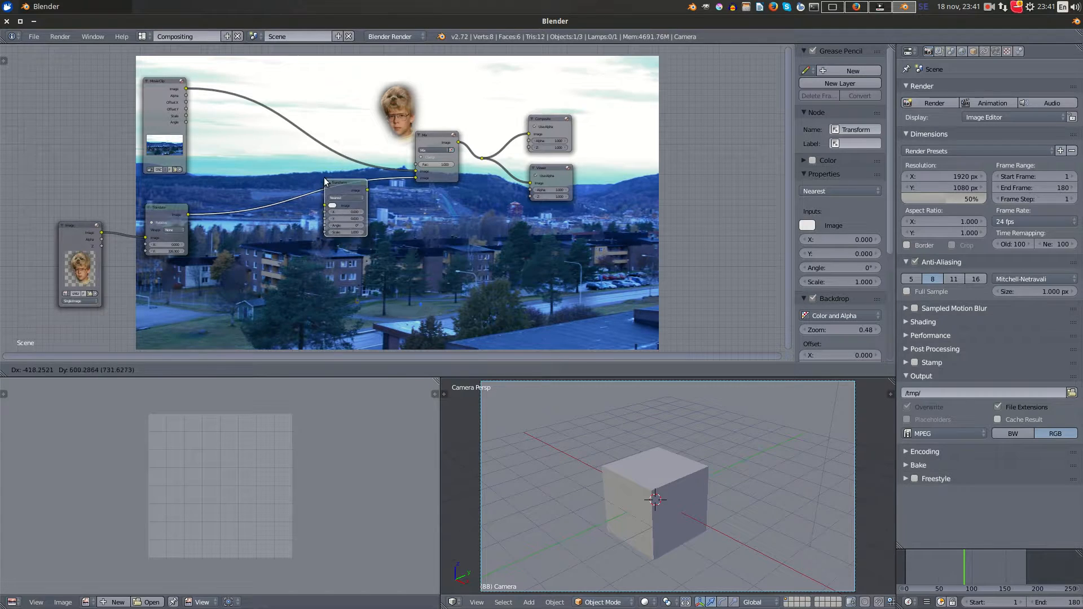
click(332, 208)
scroll(250, 271, up, 2)
middle_drag(250, 270, 433, 265)
scroll(451, 249, up, 1)
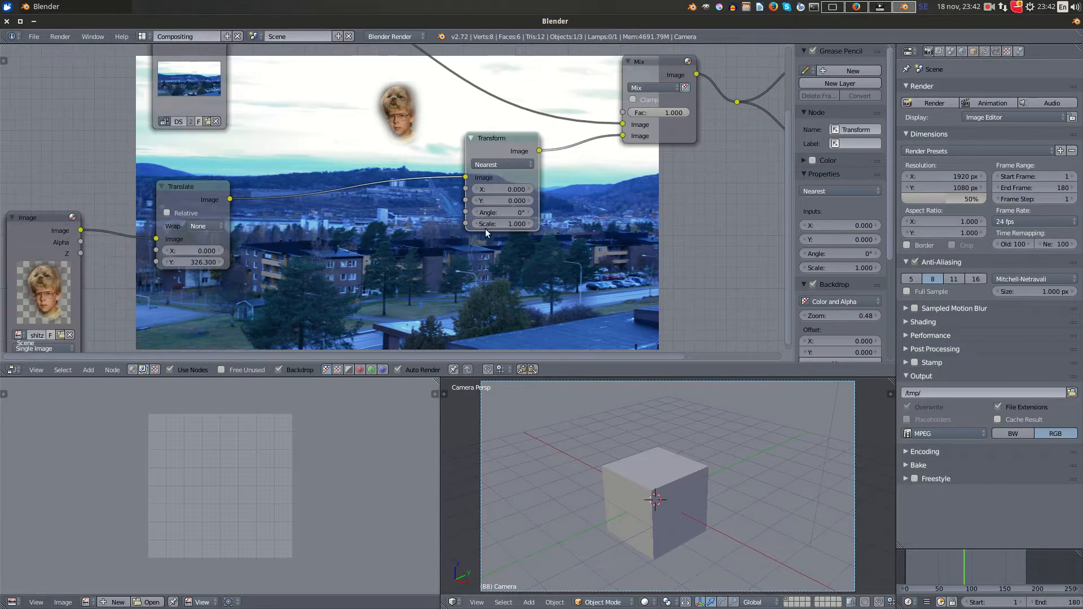
Choose Nearest as the Transform node's filter
click(514, 162)
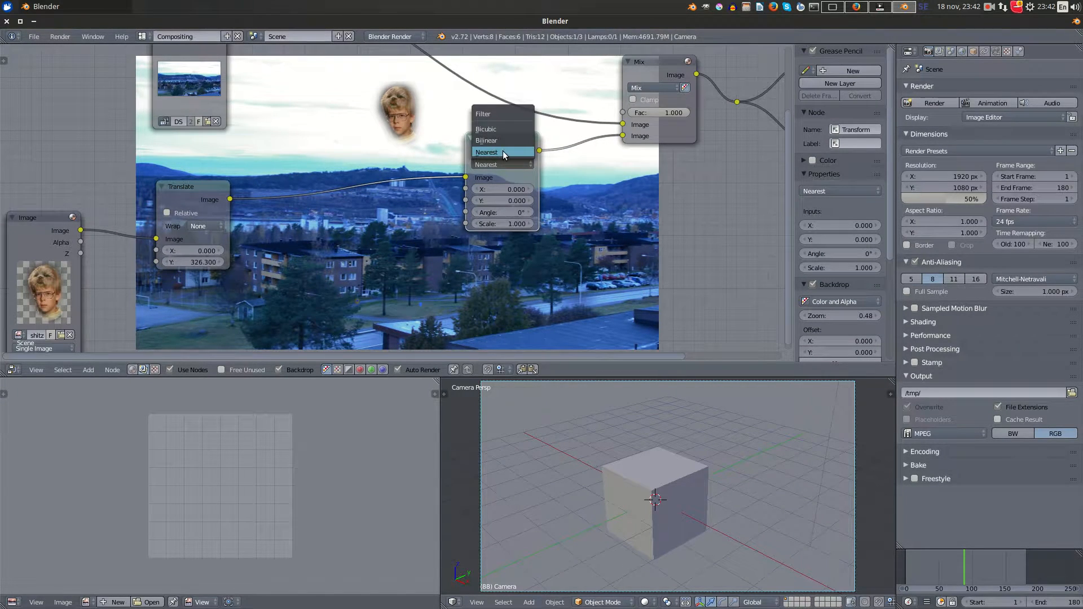
click(493, 152)
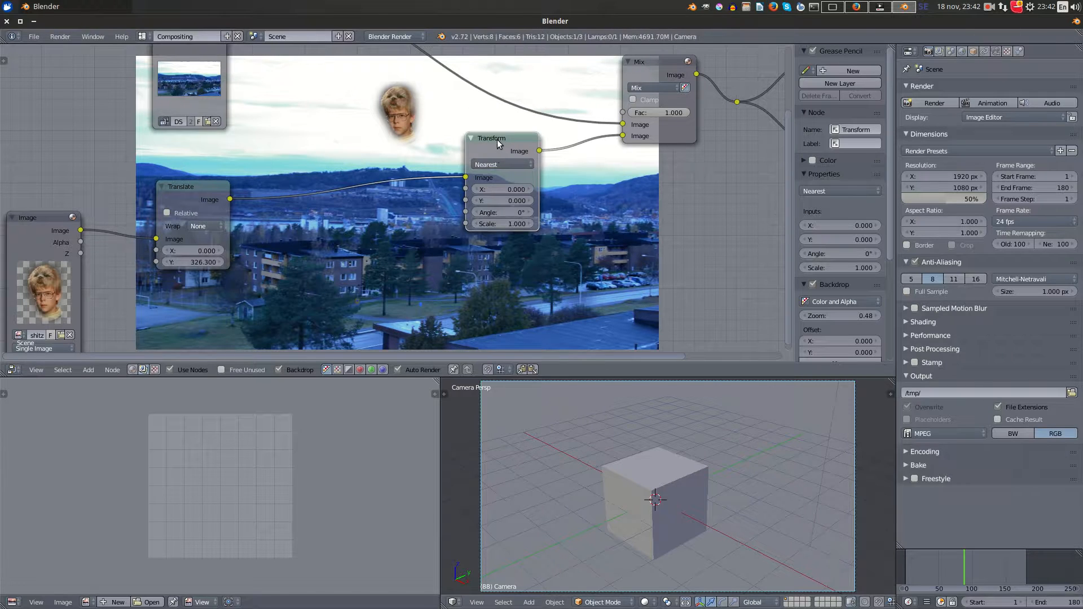
drag(496, 140, 508, 139)
scroll(418, 269, down, 2)
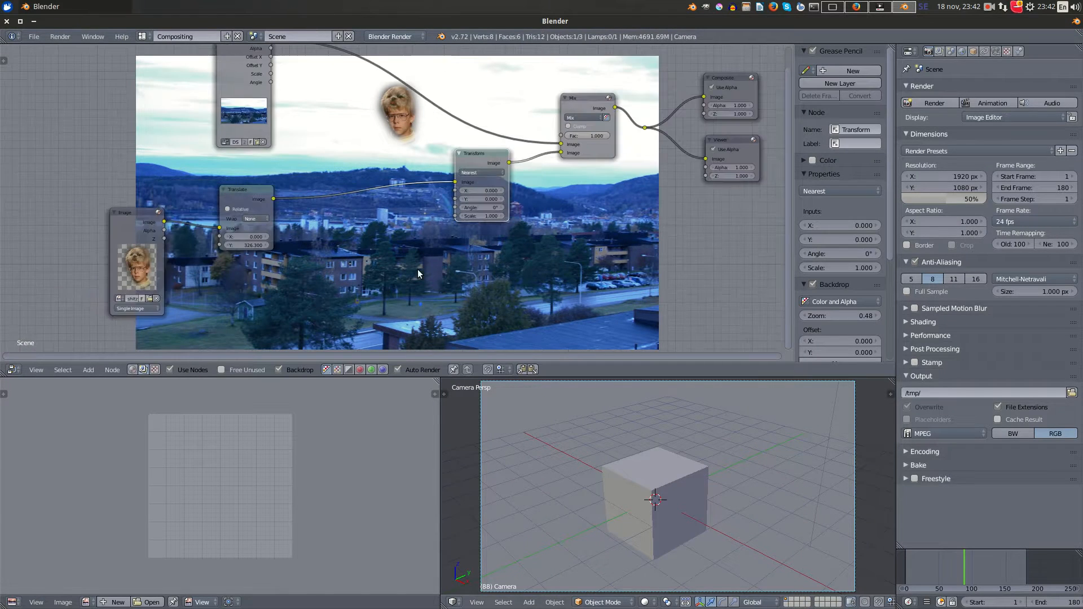
middle_drag(417, 269, 448, 214)
scroll(403, 179, down, 1)
middle_drag(404, 178, 407, 194)
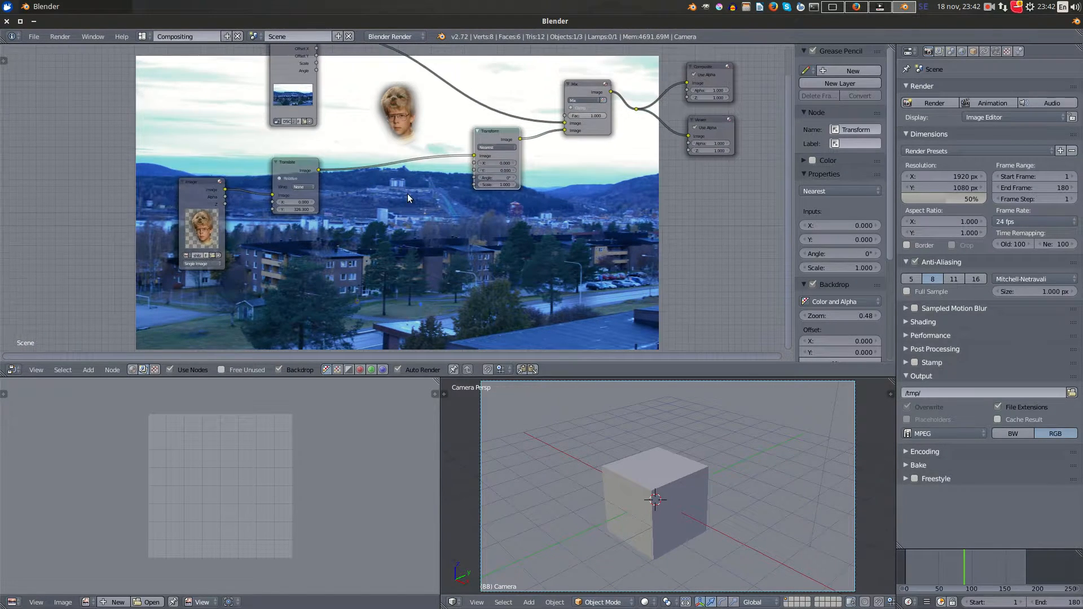
scroll(407, 194, up, 2)
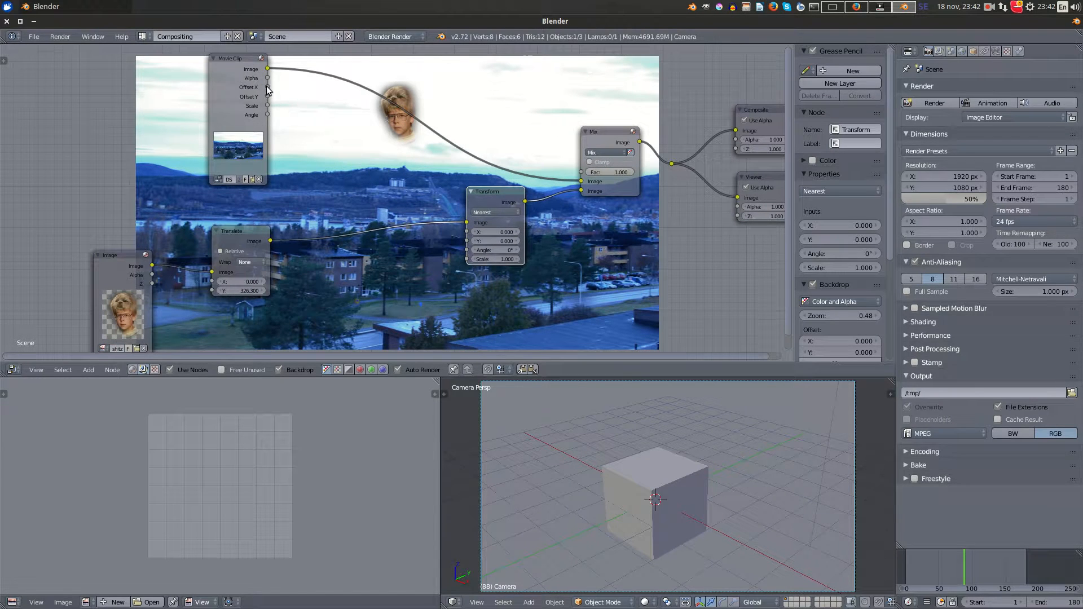
Add a Math node between the Movie Clip and Transform nodes, using Multiply with its first value set to -1
drag(268, 87, 374, 142)
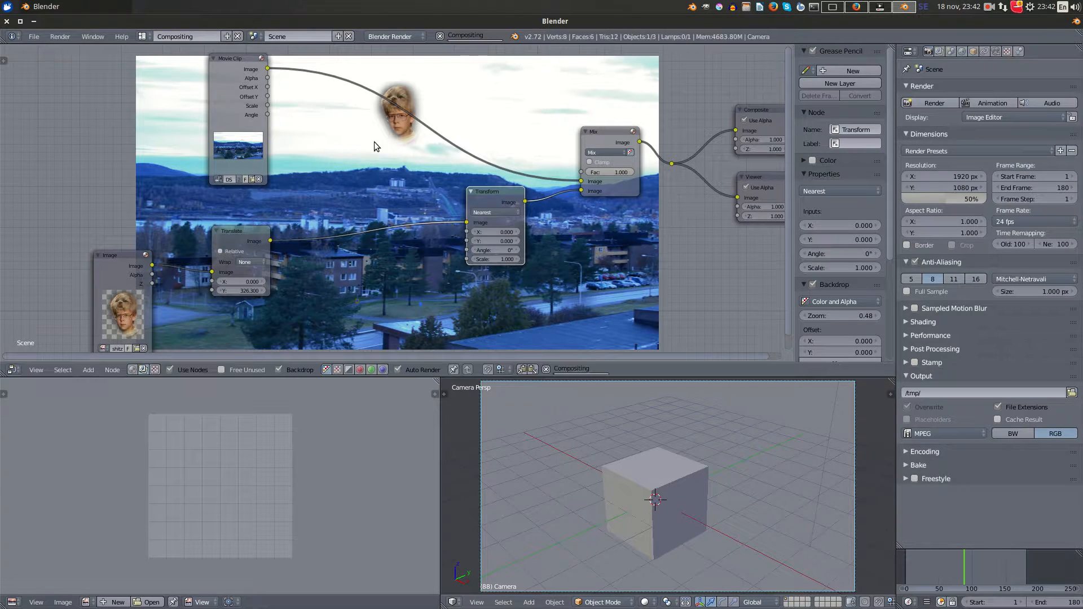
drag(489, 190, 513, 186)
key(shift+a)
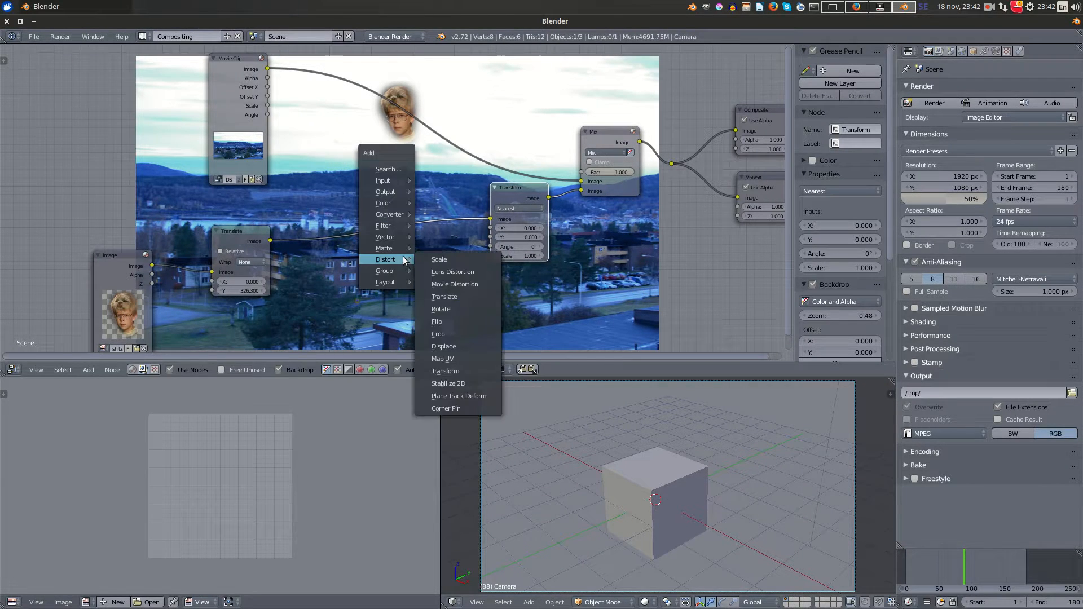
mouse_move(390, 214)
click(454, 213)
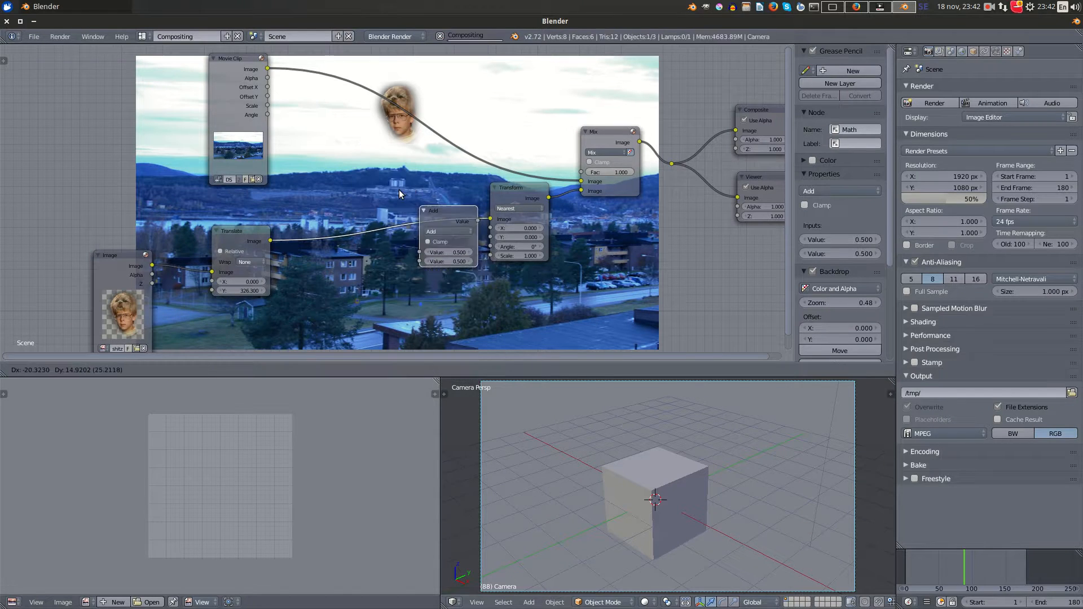
click(350, 146)
click(378, 166)
click(376, 192)
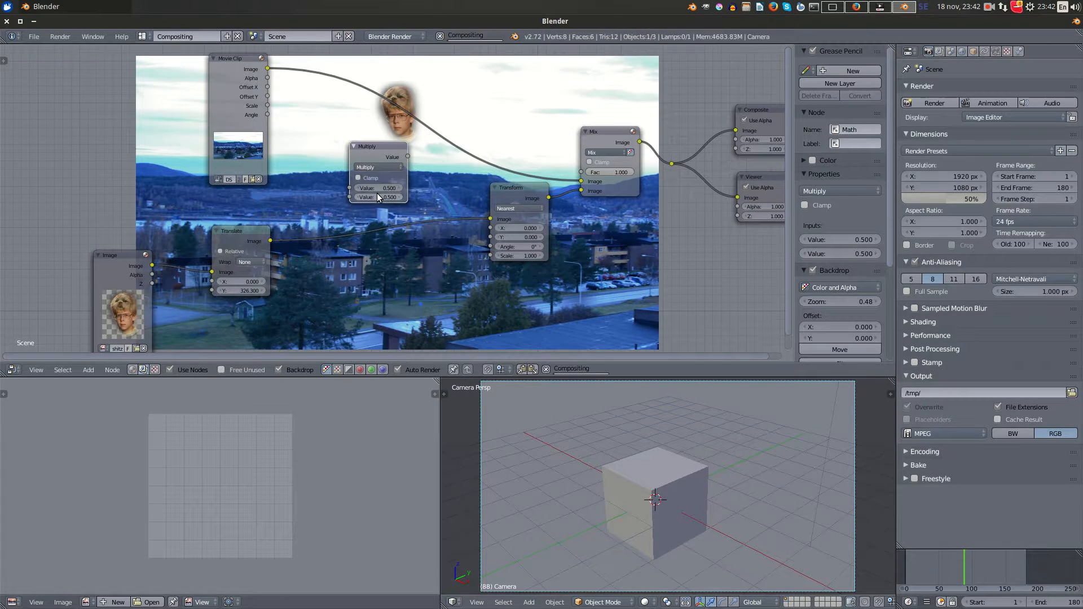
click(383, 187)
text(-1)
key(Return)
Connect the Movie Clip's Offset X through the Multiply node to the Transform node's X input, arranging the nodes neatly
drag(376, 144, 407, 252)
drag(516, 198, 521, 220)
middle_drag(537, 238, 454, 250)
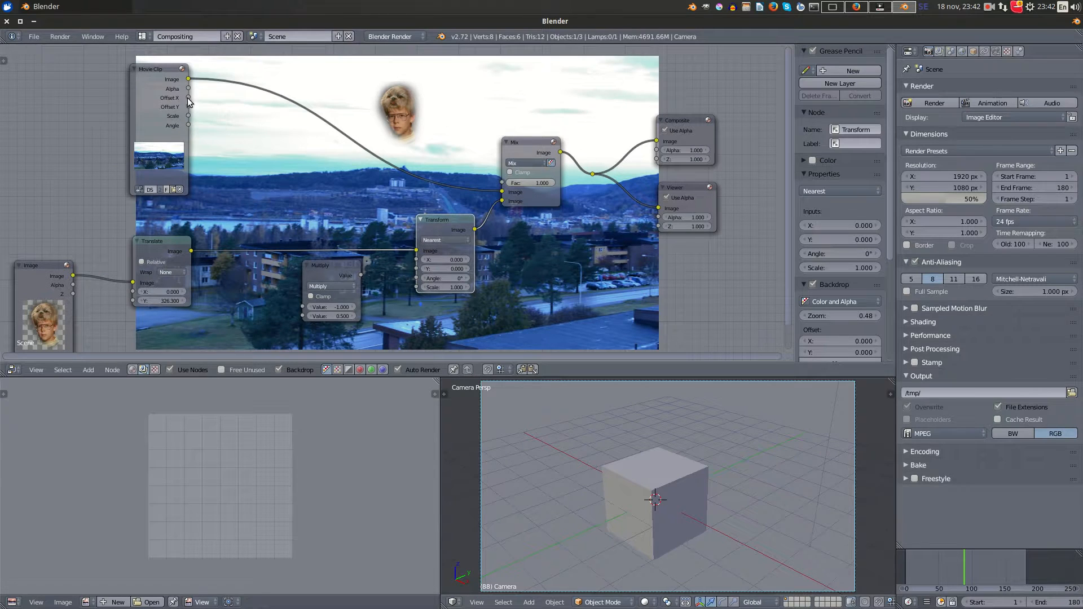
drag(187, 97, 302, 316)
drag(327, 260, 412, 260)
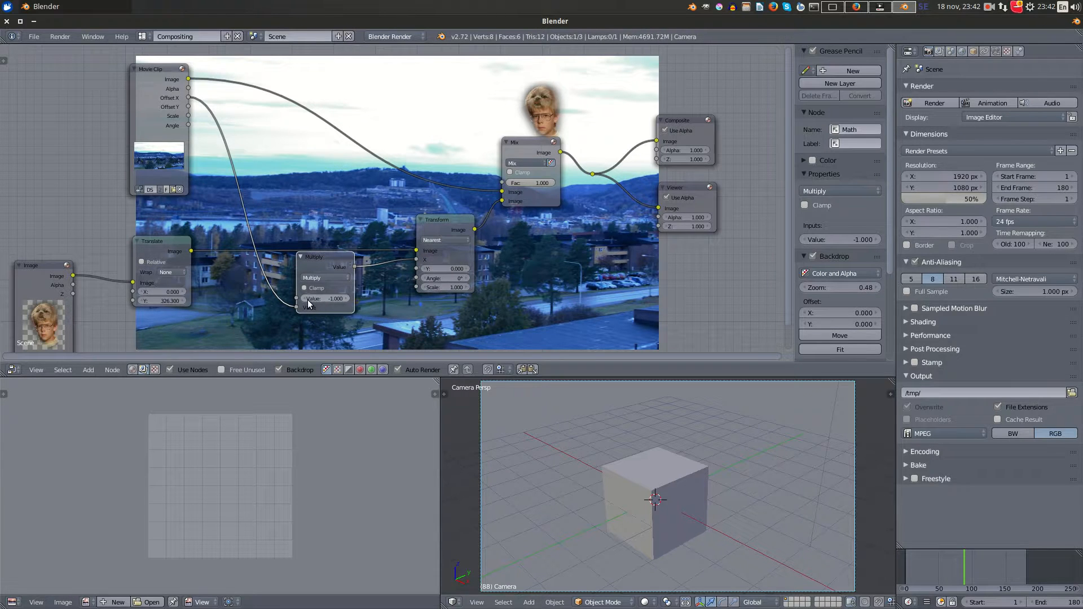
drag(323, 260, 331, 178)
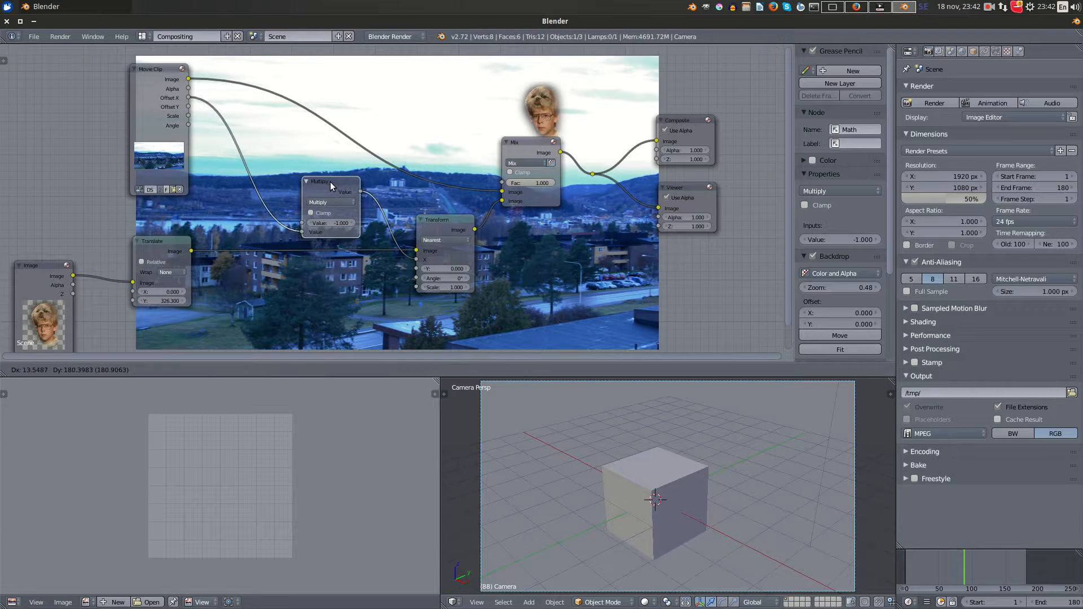
Add a second Math node below the link between the Translate and Transform nodes
middle_drag(330, 290, 376, 194)
key(shift+a)
mouse_move(376, 219)
click(445, 195)
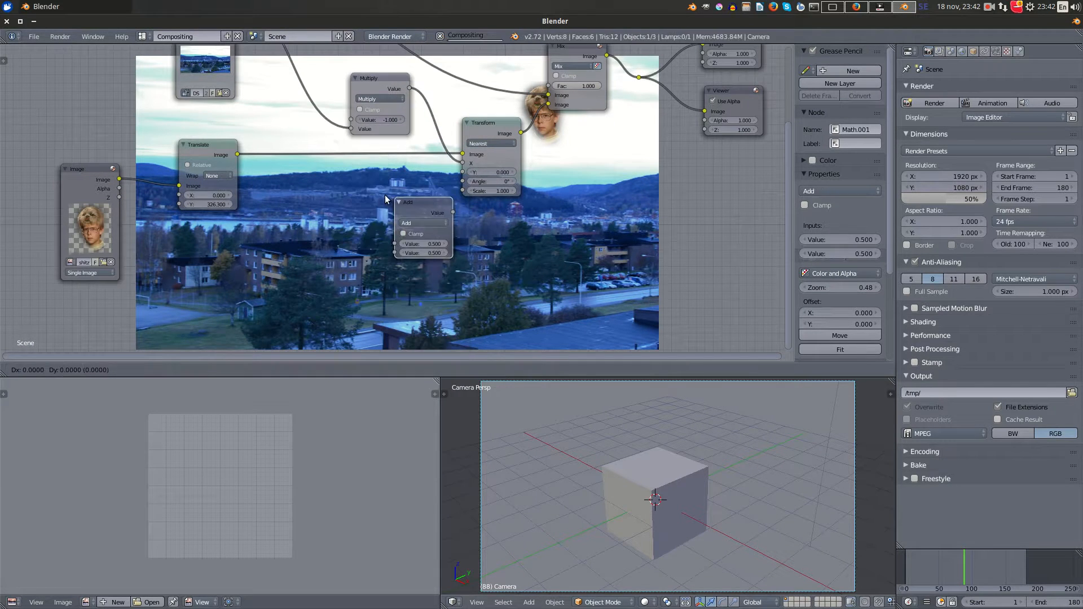
click(436, 264)
middle_drag(436, 263, 440, 334)
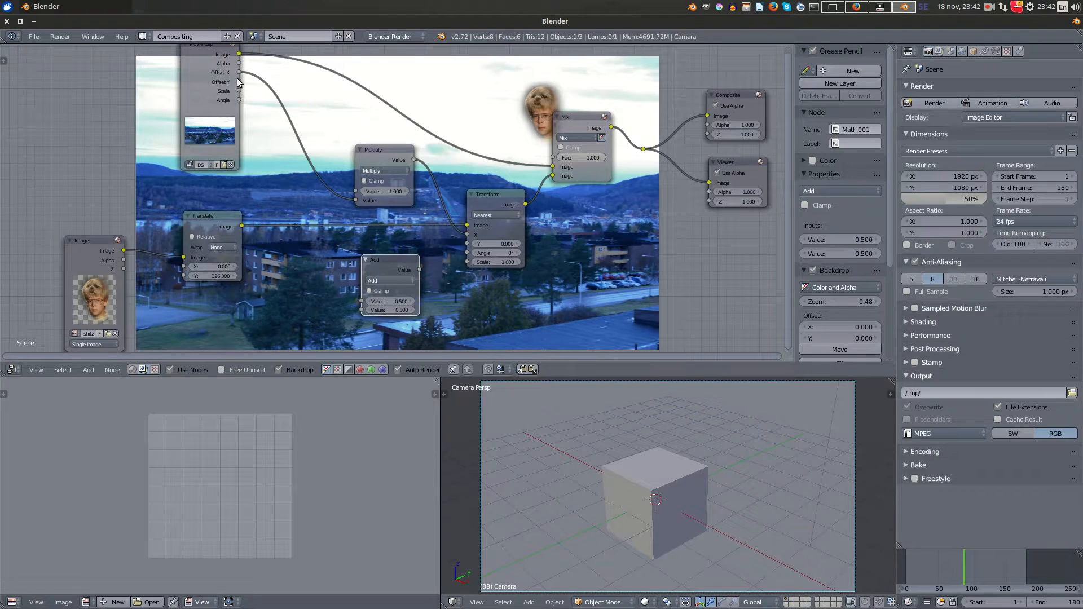
Connect the Movie Clip's Offset Y through the second Math node to the Transform's Y input and set its first value to -1
drag(239, 82, 359, 310)
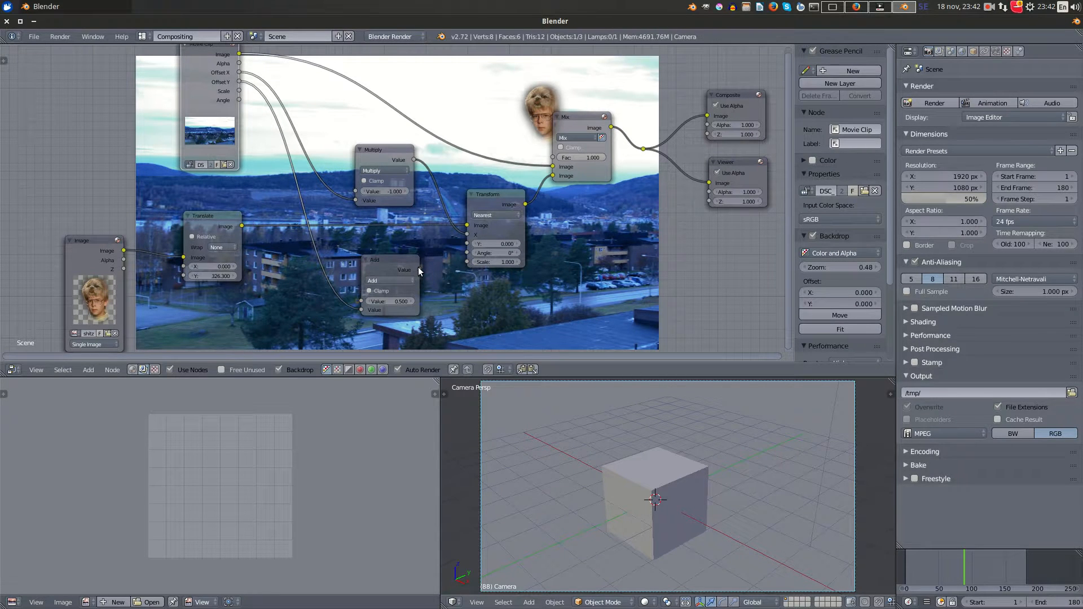
drag(420, 270, 467, 243)
click(390, 300)
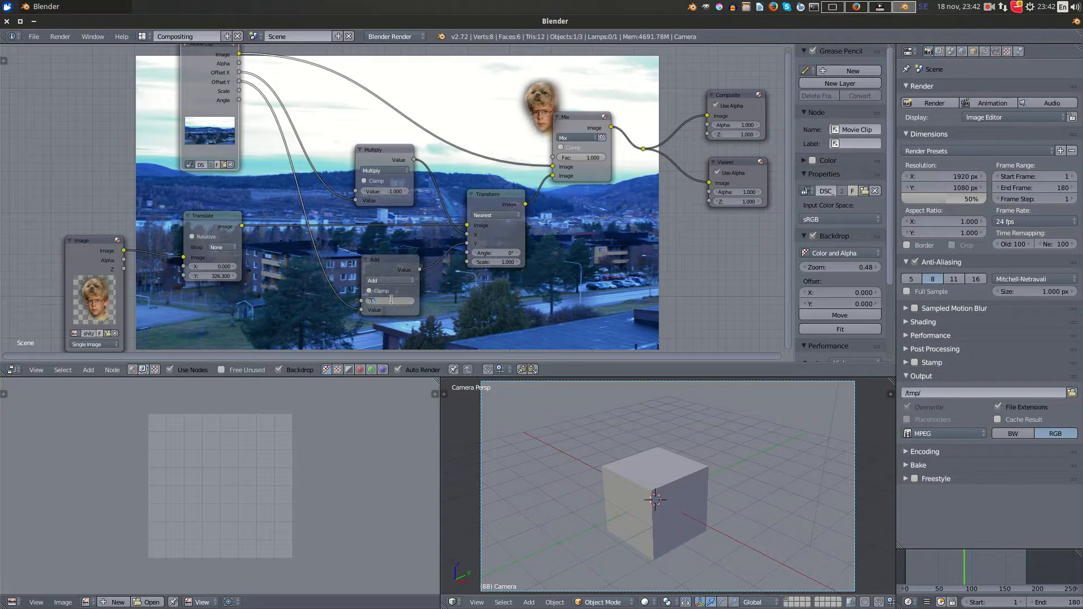
key(Return)
Add a third Math node directly below the second one
middle_drag(394, 290, 424, 255)
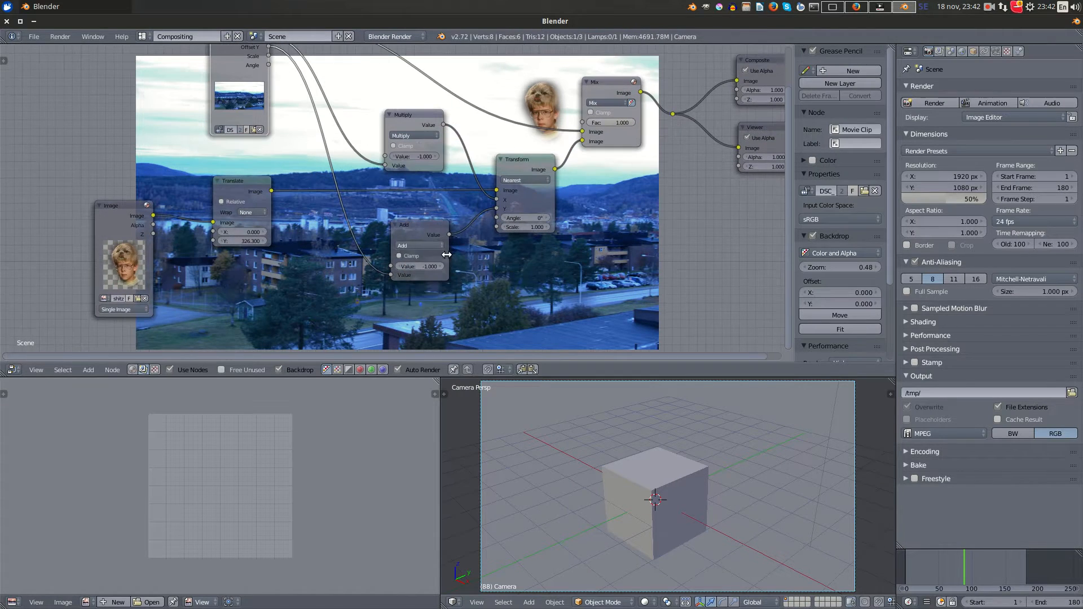
key(shift+a)
mouse_move(447, 254)
click(480, 256)
click(455, 296)
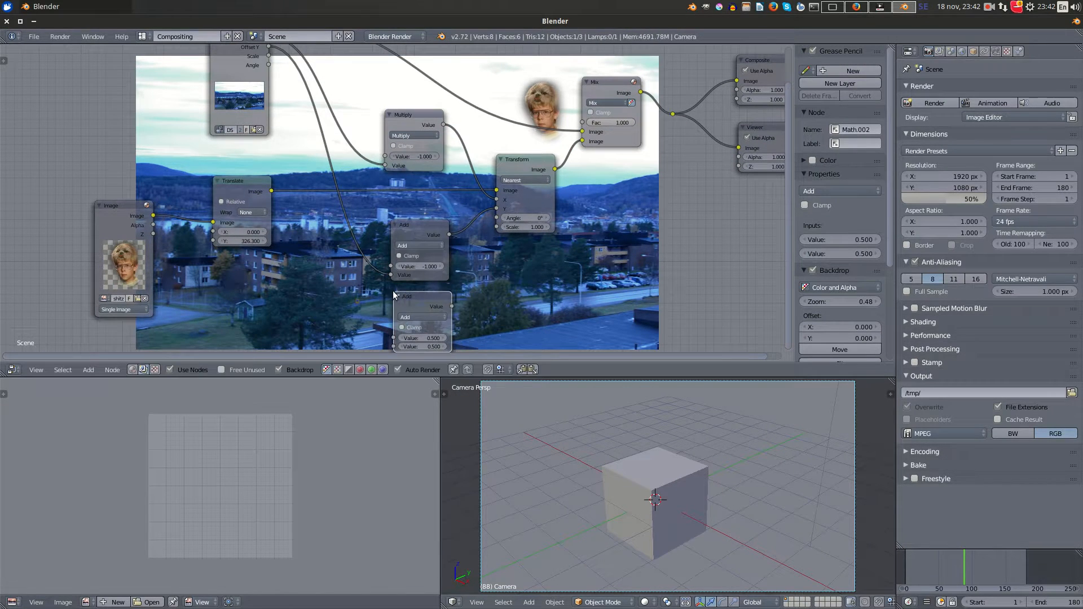
middle_drag(454, 296, 464, 231)
Switch the second and third Math nodes to Multiply and set the third node's first value to -1
click(432, 252)
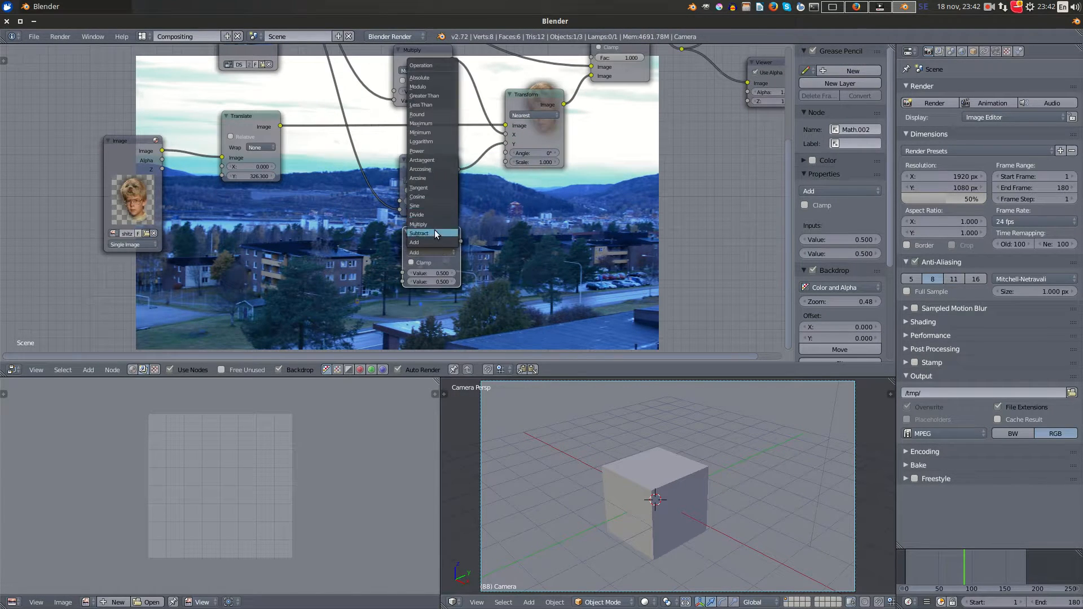
click(432, 223)
click(427, 180)
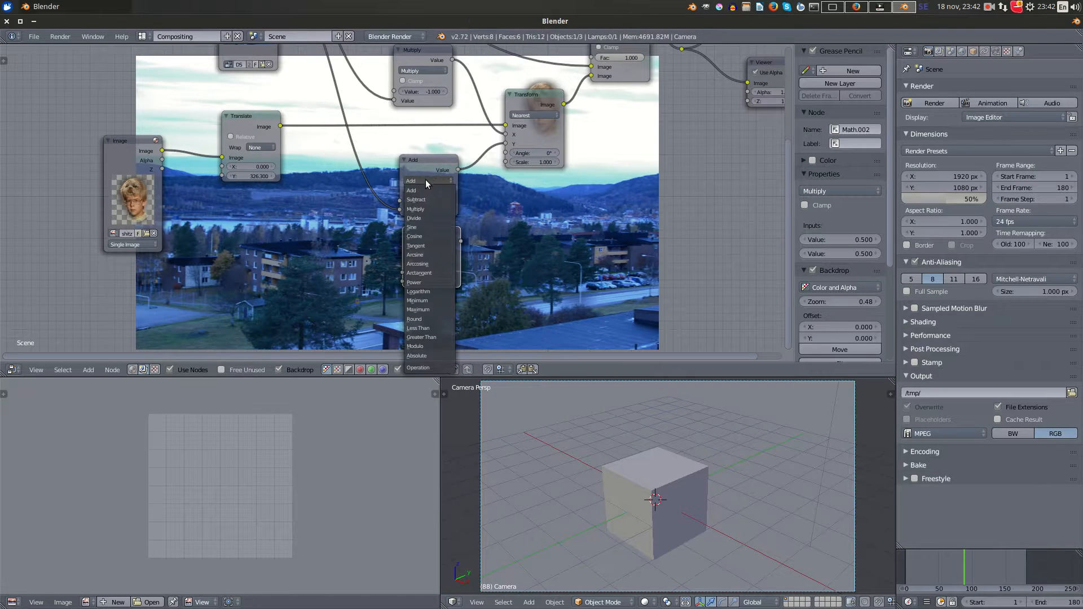
click(428, 209)
click(432, 274)
text(-1)
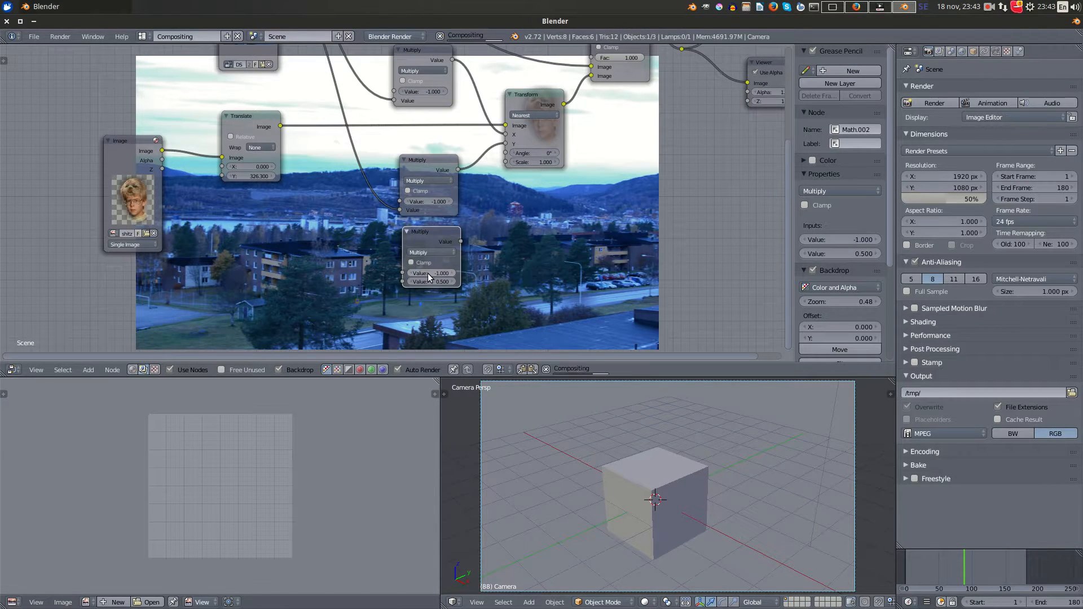
key(Return)
Connect the Movie Clip's Angle output through the third Multiply node to the Transform node's Angle input
drag(462, 241, 504, 153)
middle_drag(350, 120, 470, 183)
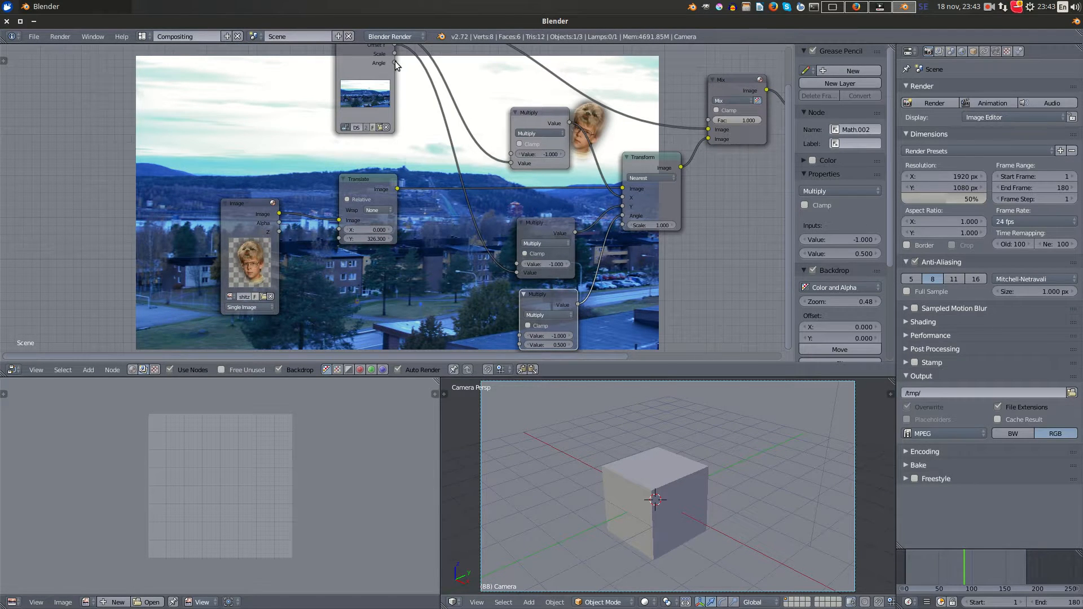
drag(396, 63, 514, 348)
middle_drag(656, 222, 564, 253)
Set the Translate node's X offset to -296.4
mouse_move(335, 262)
mouse_down()
mouse_move(316, 261)
mouse_move(345, 260)
mouse_up()
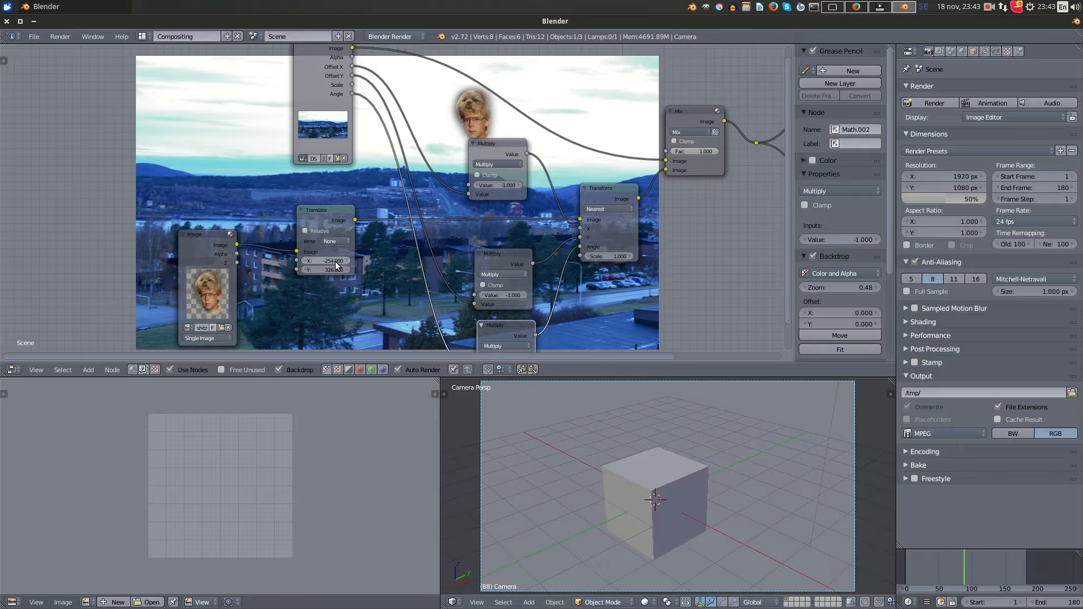
scroll(664, 205, down, 2)
middle_drag(665, 205, 525, 228)
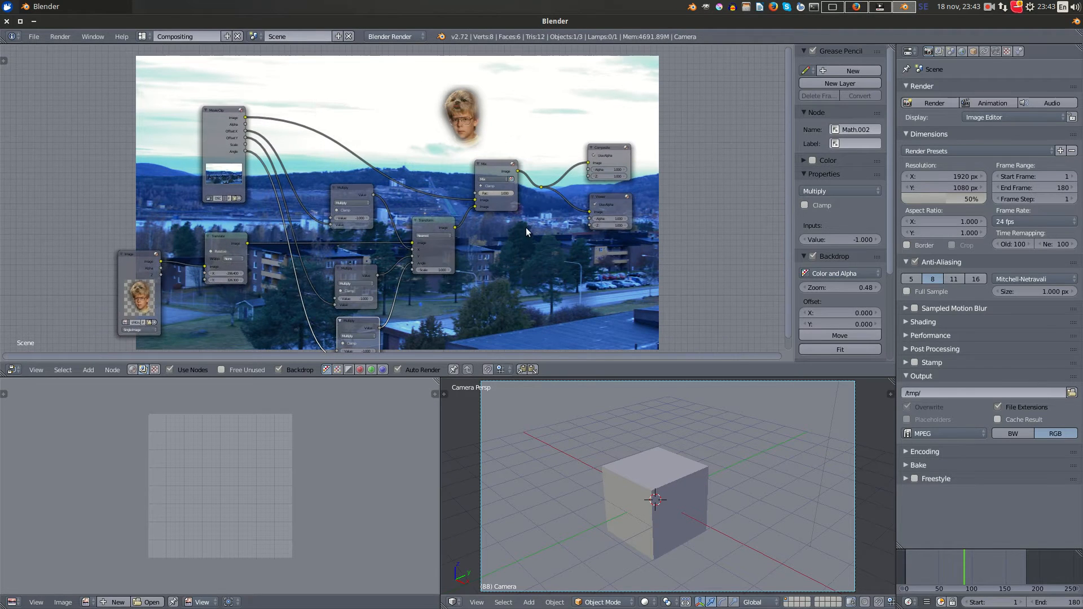
Display the Viewer Node result in the image editor and preview the composite at frame 122
click(86, 602)
click(109, 504)
scroll(303, 493, down, 3)
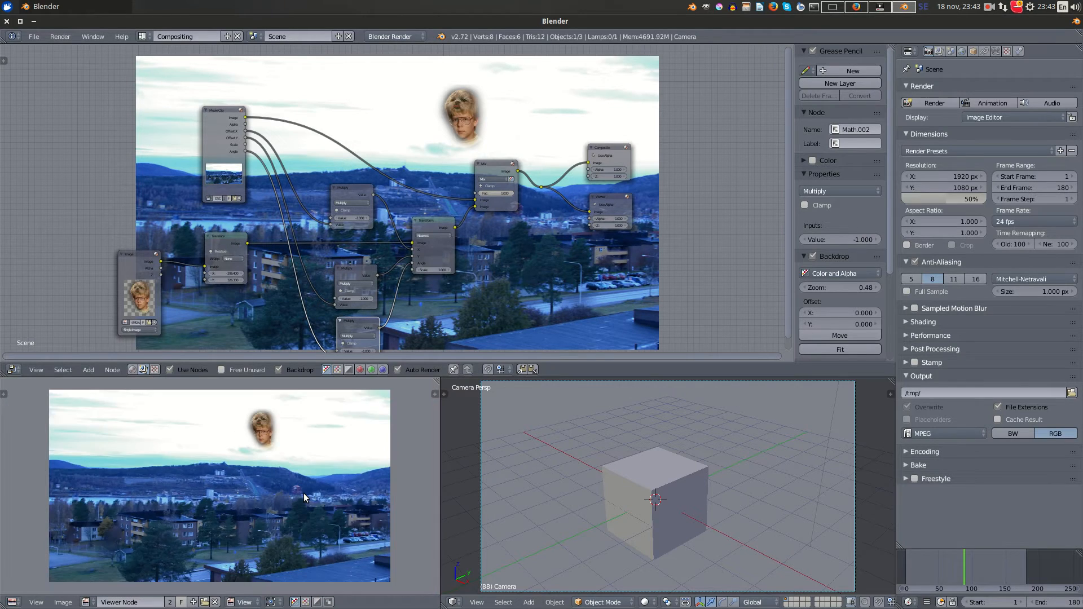
drag(922, 568, 987, 559)
Set the Mix node's factor to 0.673 and preview the composite at frame 151
scroll(620, 195, up, 2)
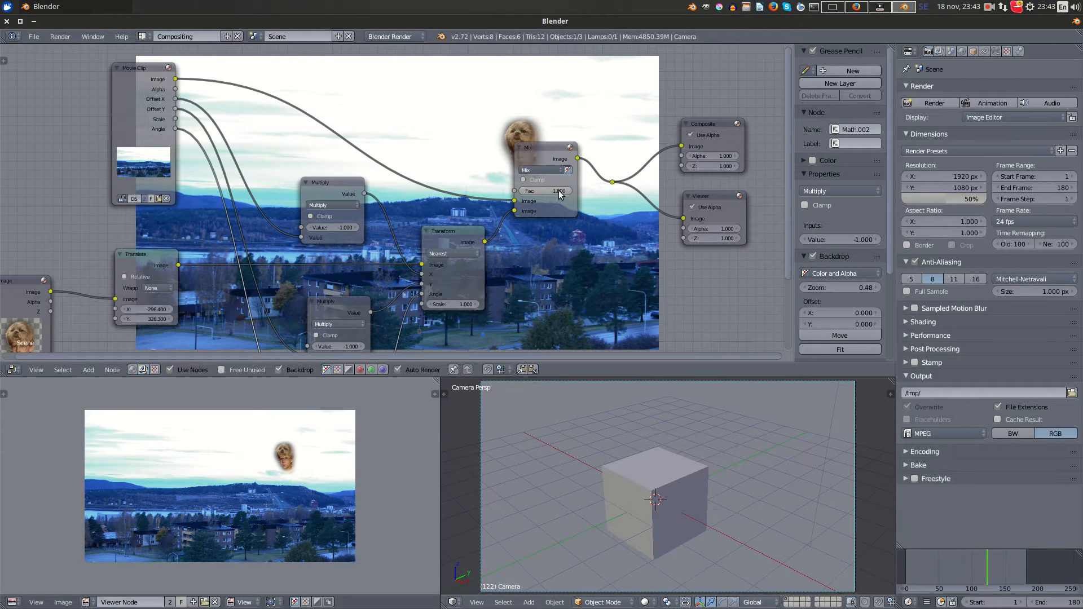
drag(560, 194, 550, 189)
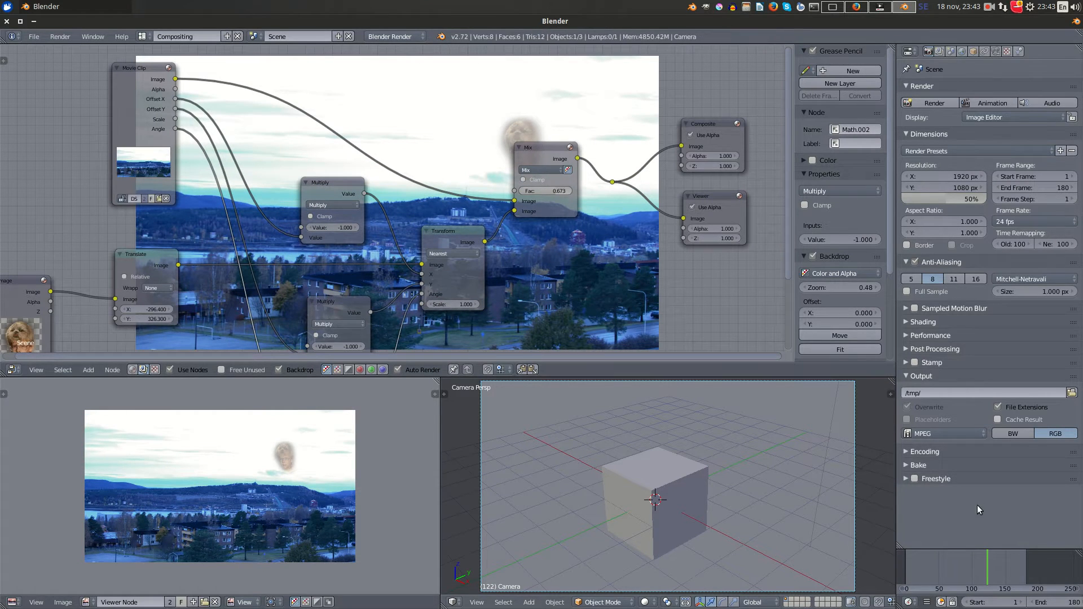
drag(953, 556, 1007, 561)
scroll(580, 285, down, 2)
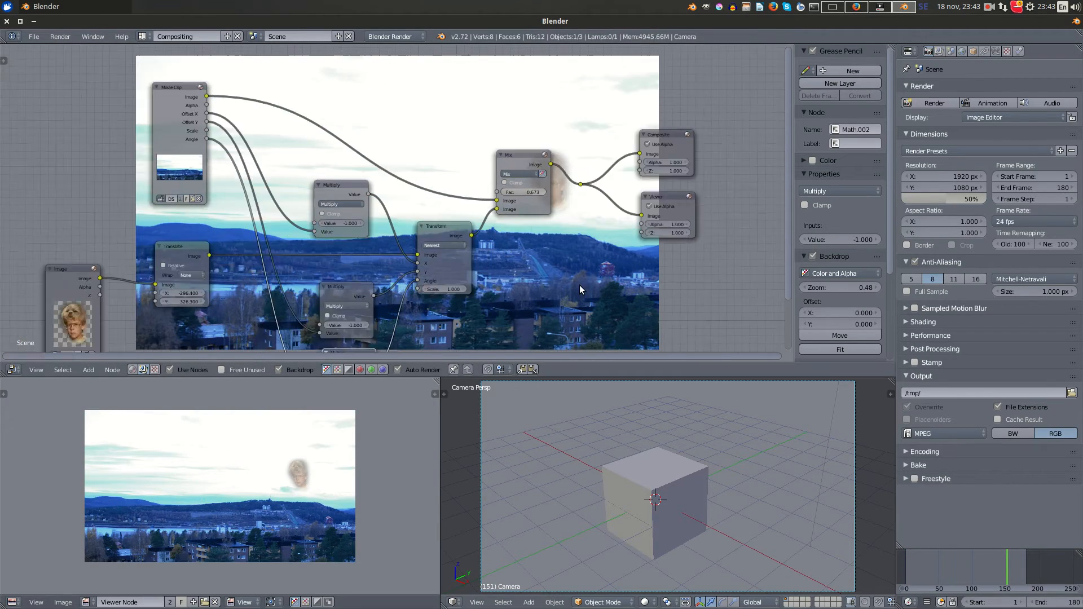
middle_drag(489, 267, 537, 267)
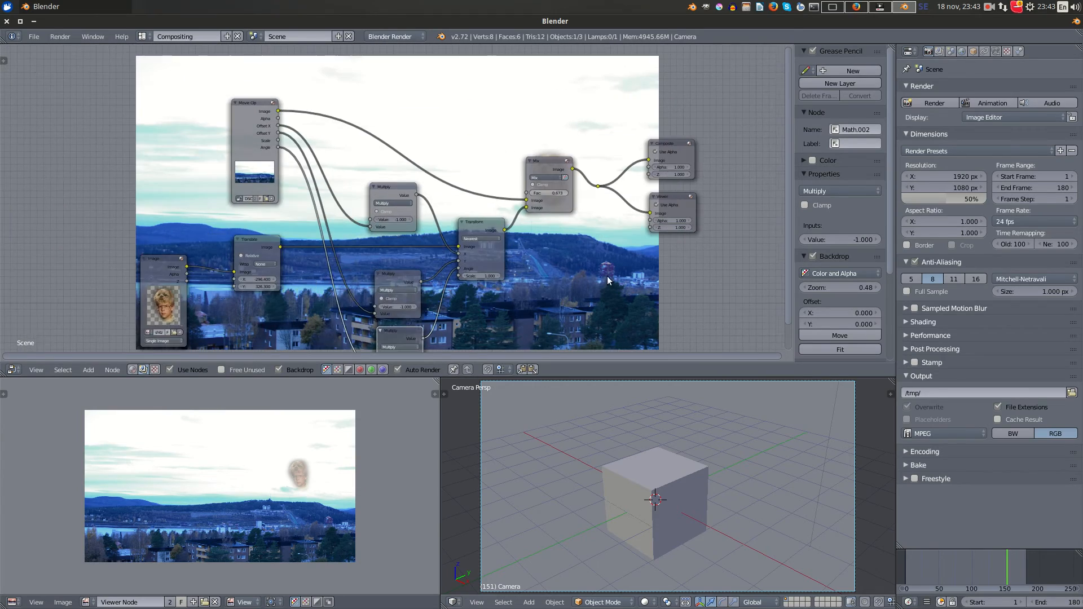
Check the complete node tree and preview the composite at frame 48
scroll(473, 246, down, 3)
middle_drag(592, 231, 560, 219)
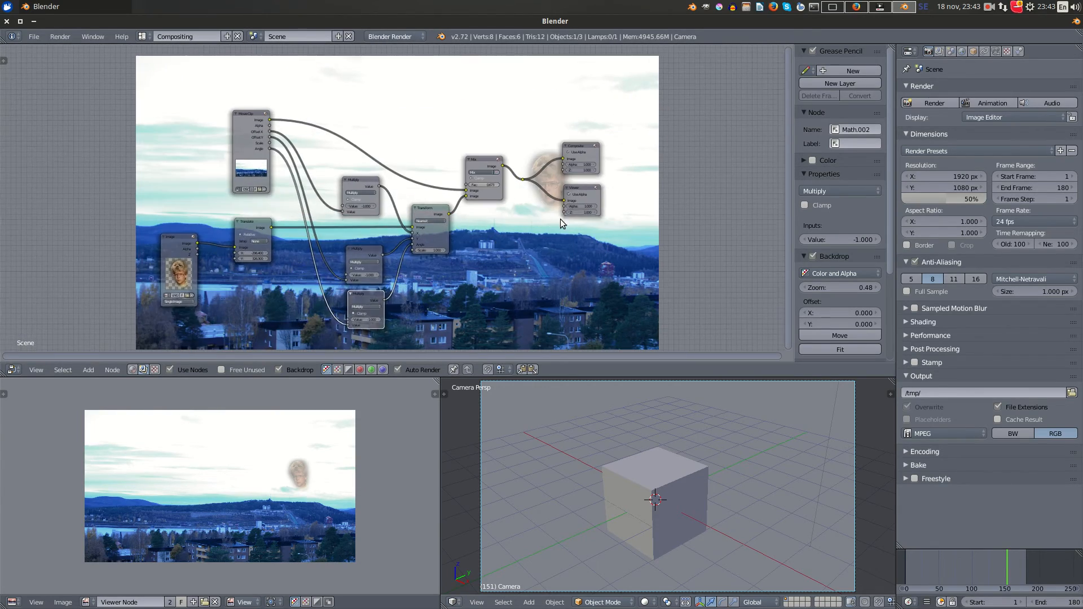
scroll(560, 219, up, 1)
drag(957, 555, 937, 562)
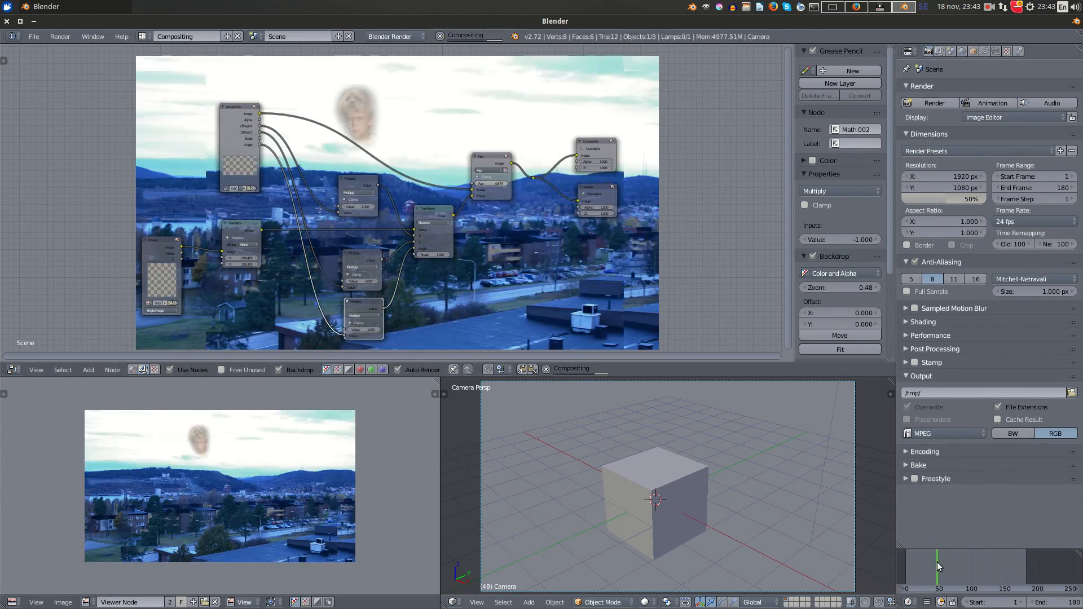